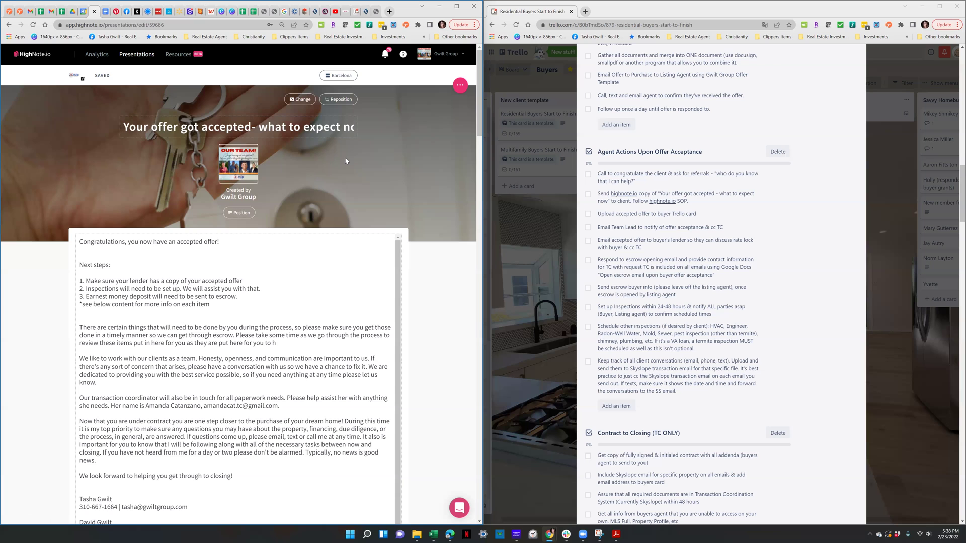
Duplicate the 'Your offer got accepted' presentation from the Presentations list and open the copy
click(129, 59)
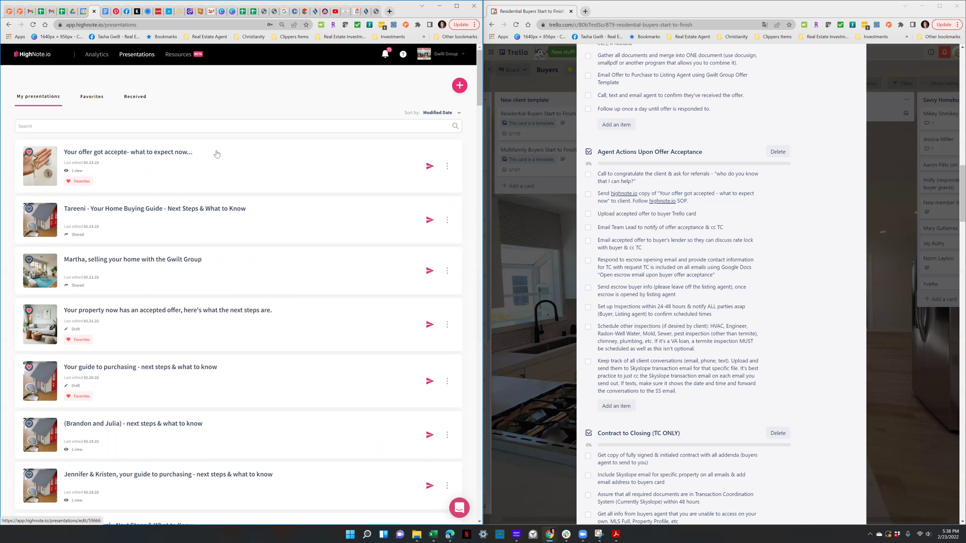
click(447, 169)
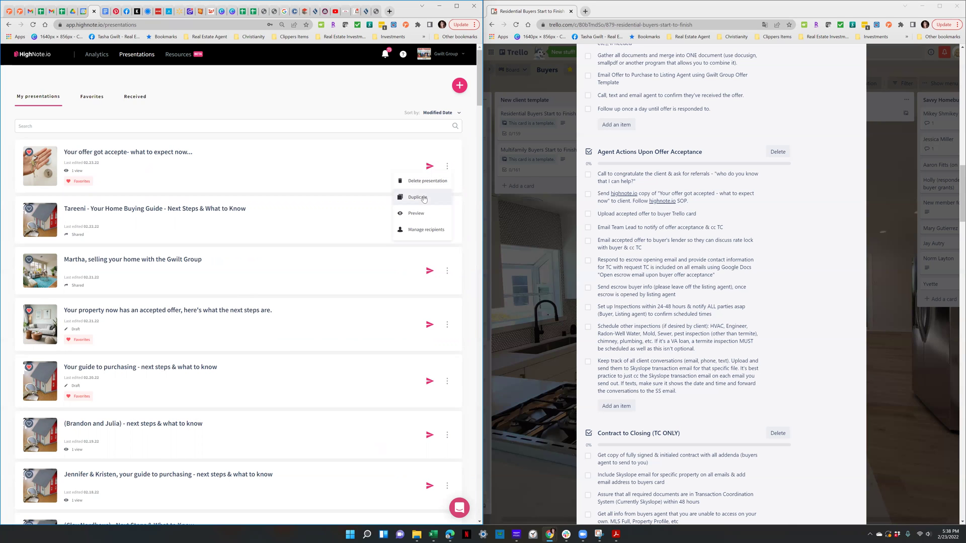
click(417, 197)
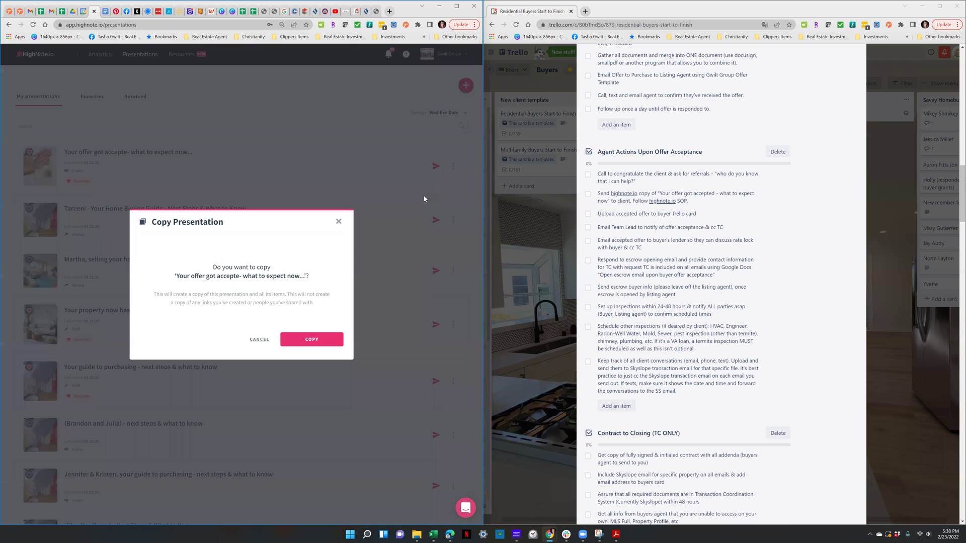
click(310, 340)
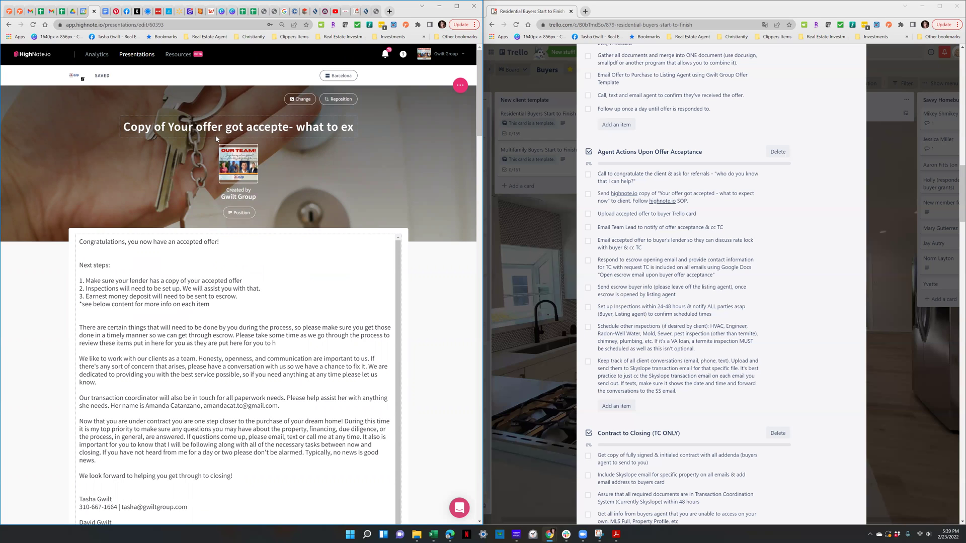
Correct 'accepte' to 'accepted', drop 'Copy of', and start the title with "Buyer's Name,"
click(290, 130)
text(d)
click(165, 127)
key(BackSpace)
key(BackSpace)
key(BackSpace)
key(BackSpace)
key(BackSpace)
key(BackSpace)
key(BackSpace)
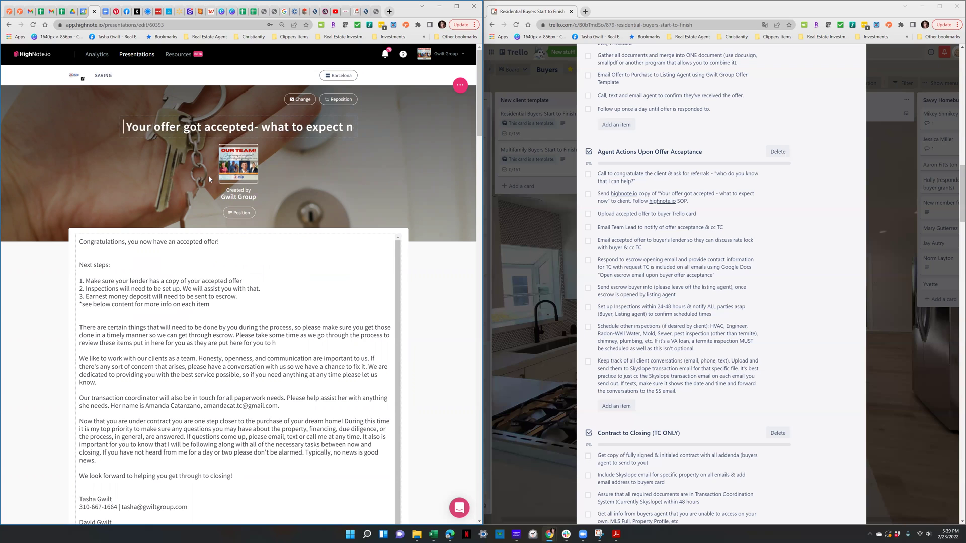
text(Buyer's)
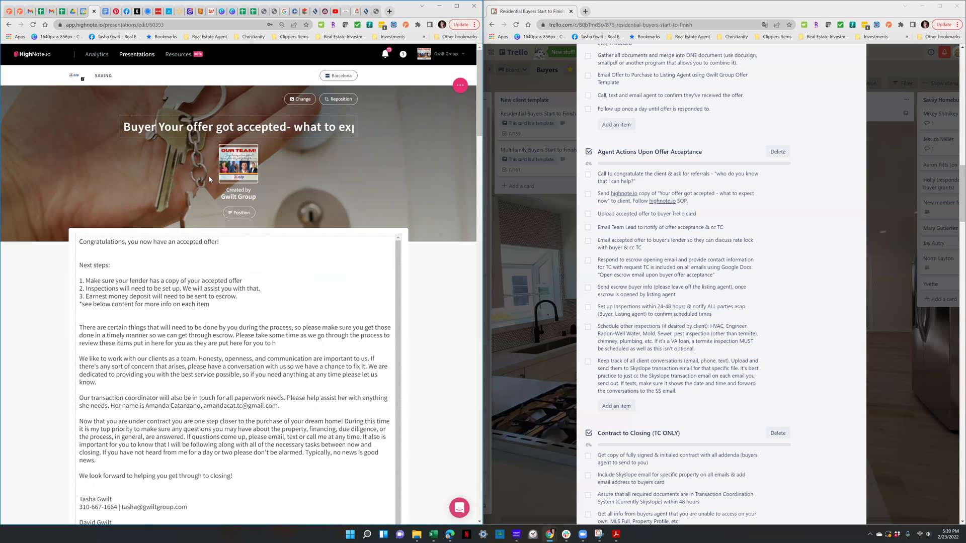
text( Name)
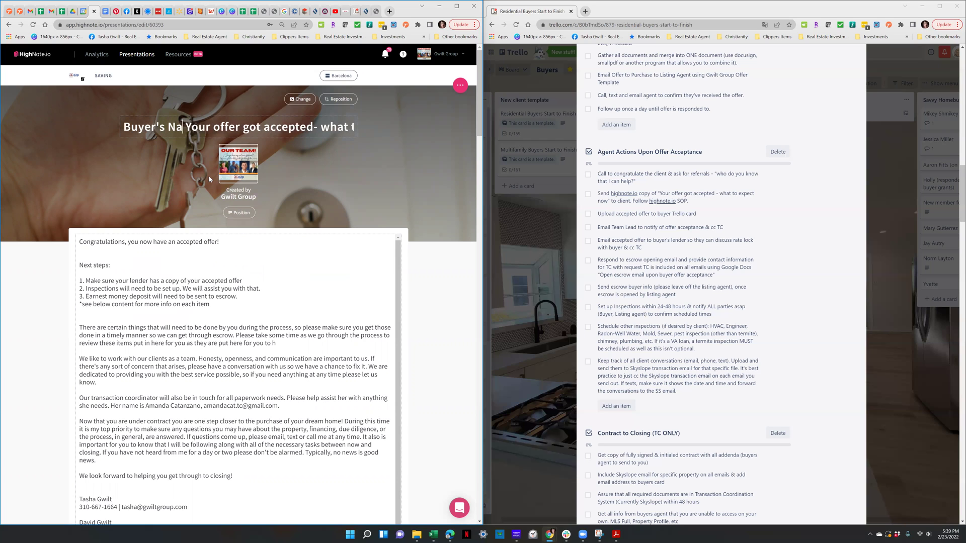
text(,)
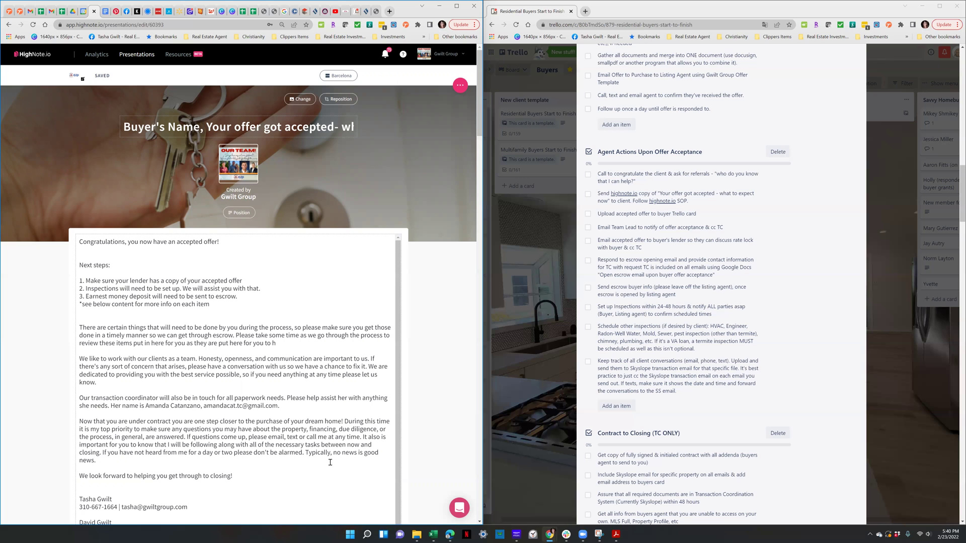
Type the other agent's name on a new line above the intro's signature block
scroll(134, 464, down, 3)
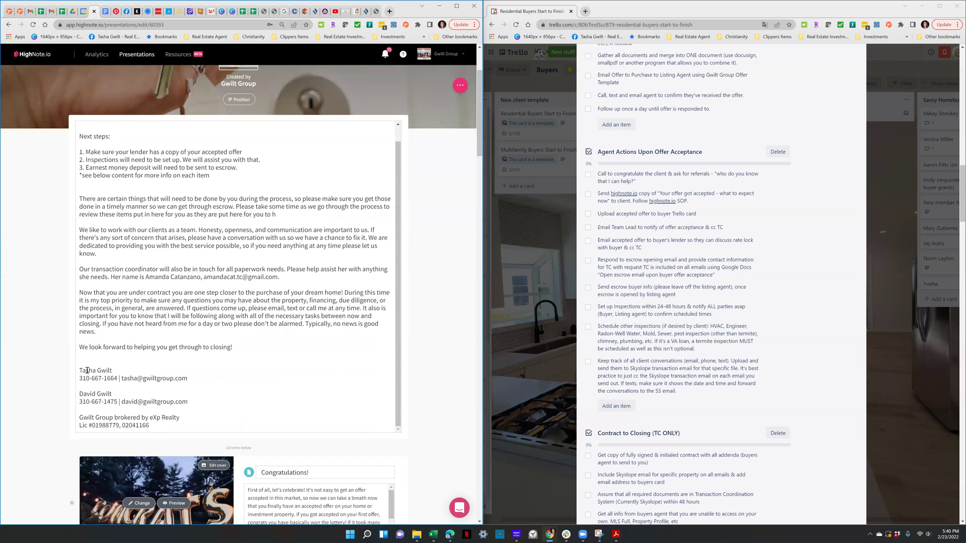
click(85, 363)
key(Return)
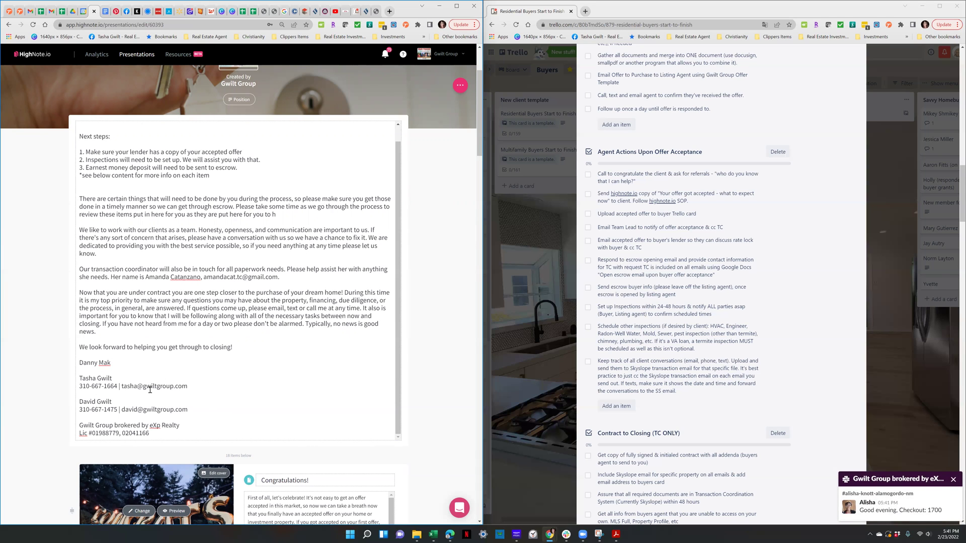
scroll(275, 295, down, 1)
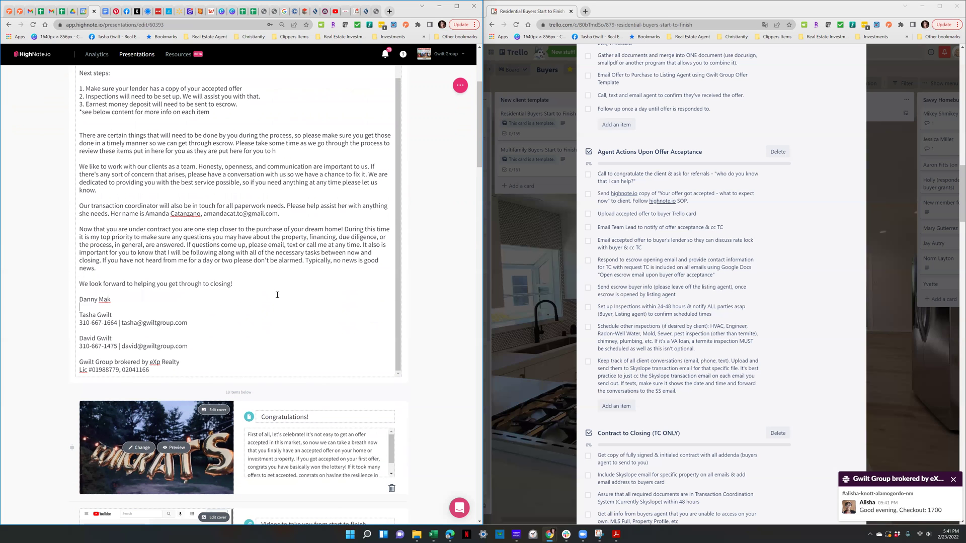
scroll(277, 295, down, 3)
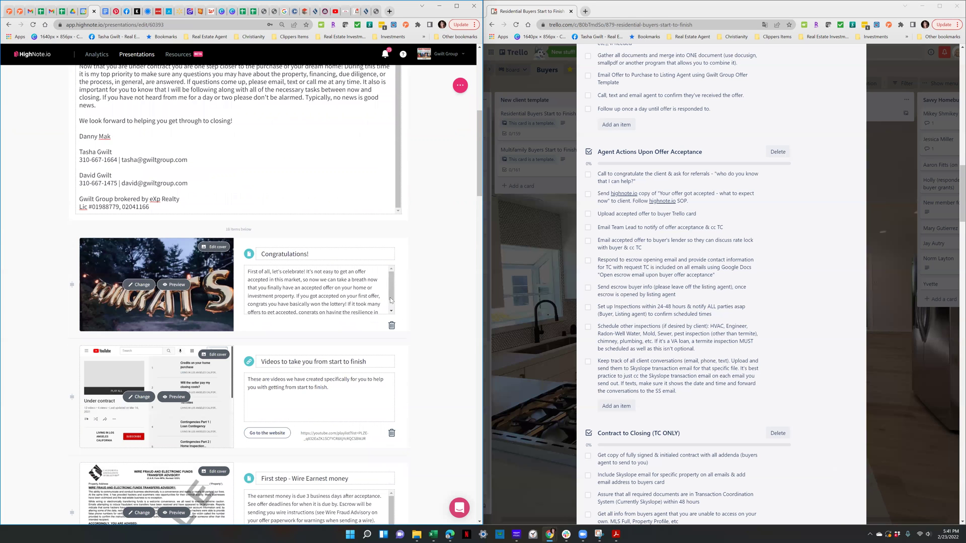
drag(392, 300, 393, 310)
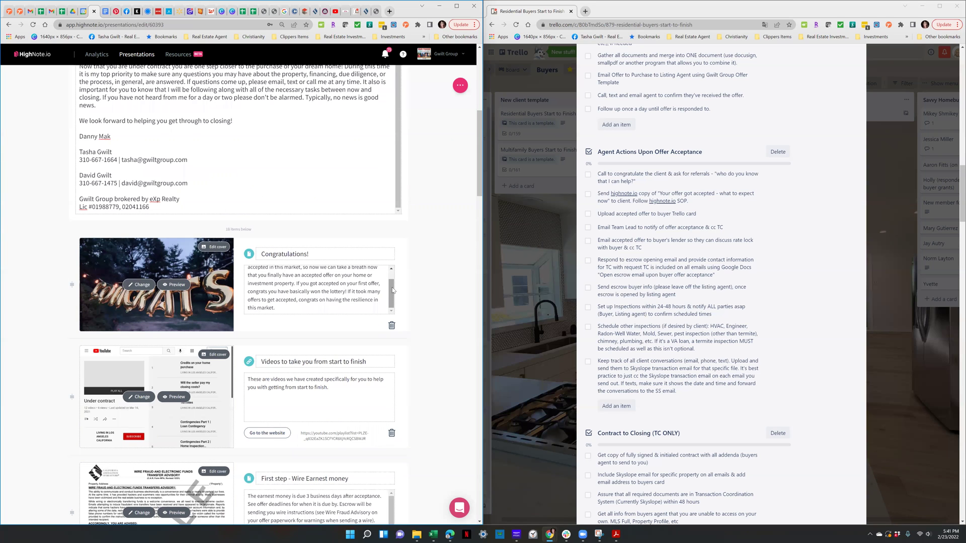
scroll(385, 292, up, 1)
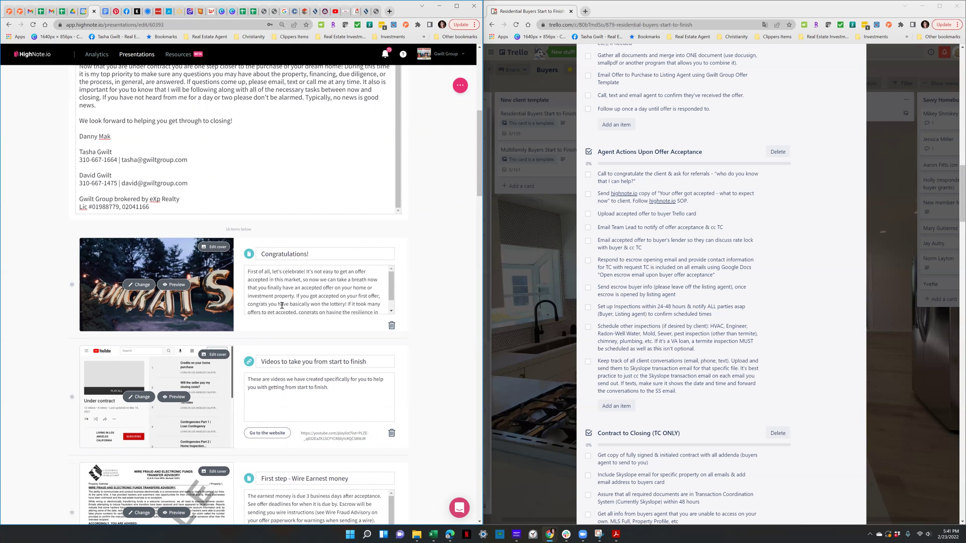
scroll(288, 304, down, 2)
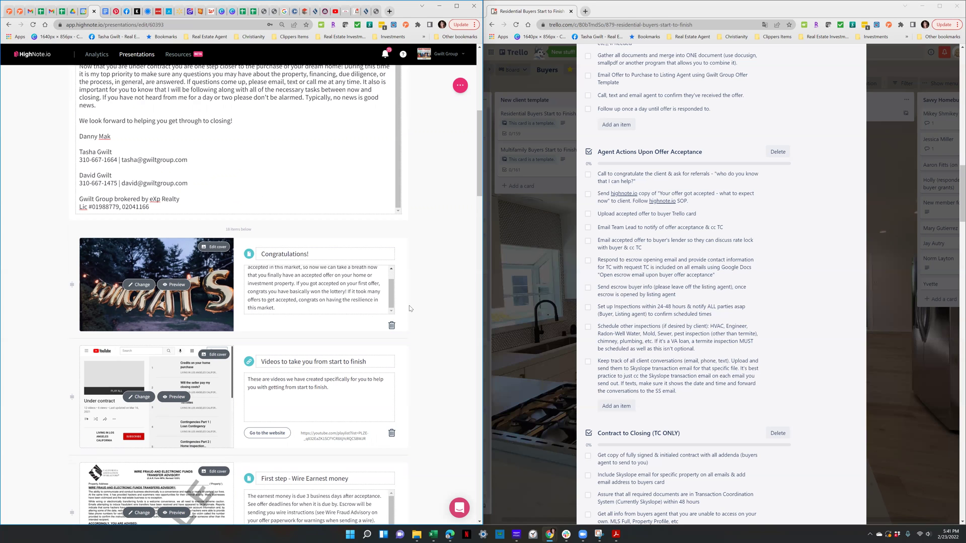
scroll(409, 306, down, 2)
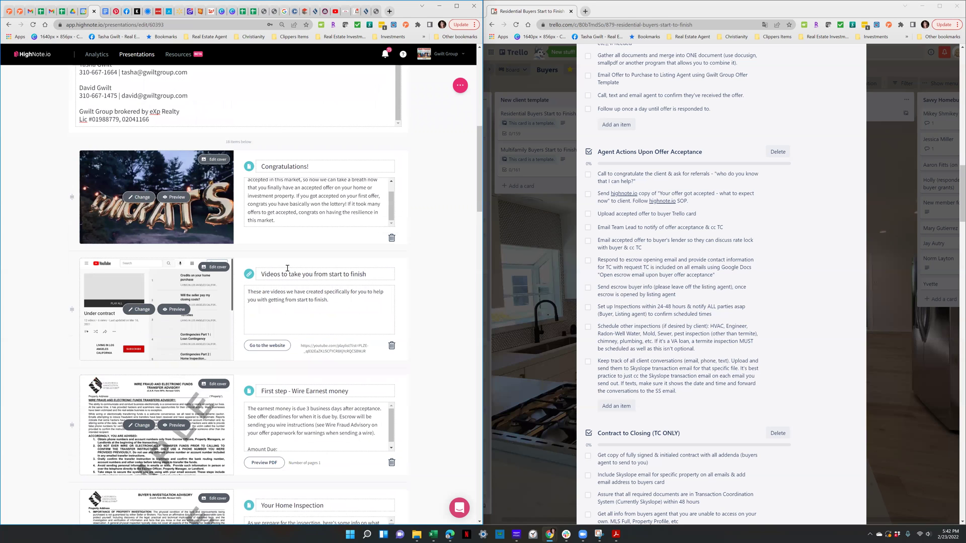
scroll(288, 268, down, 1)
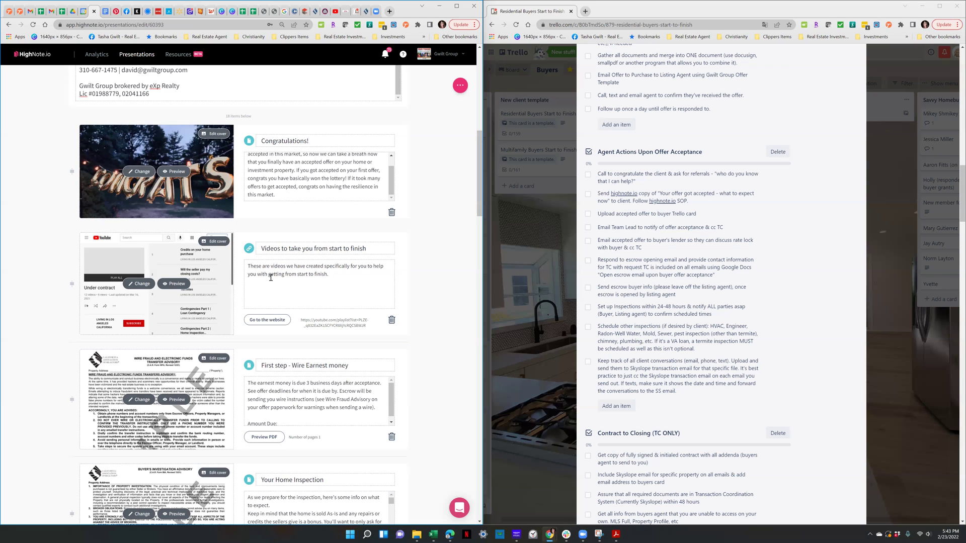
scroll(270, 278, down, 1)
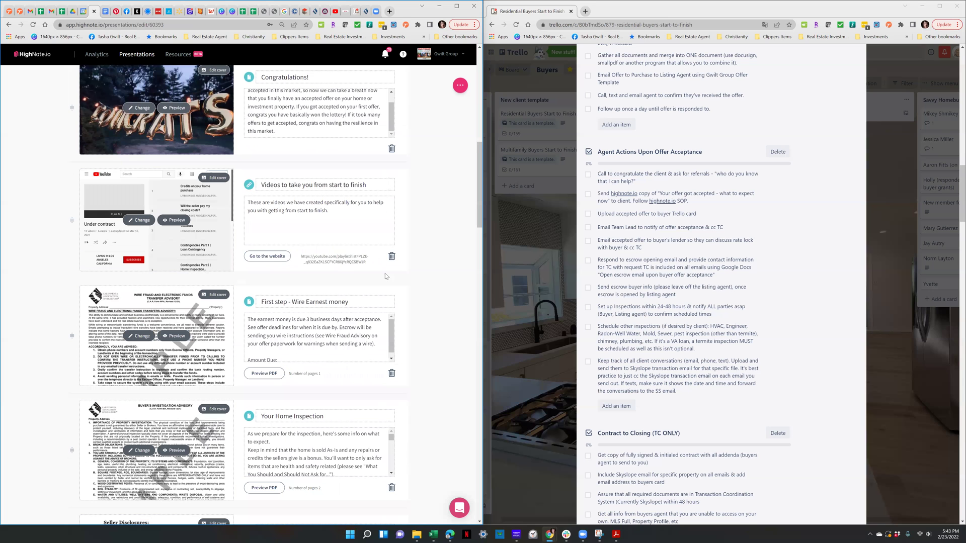
scroll(325, 266, down, 1)
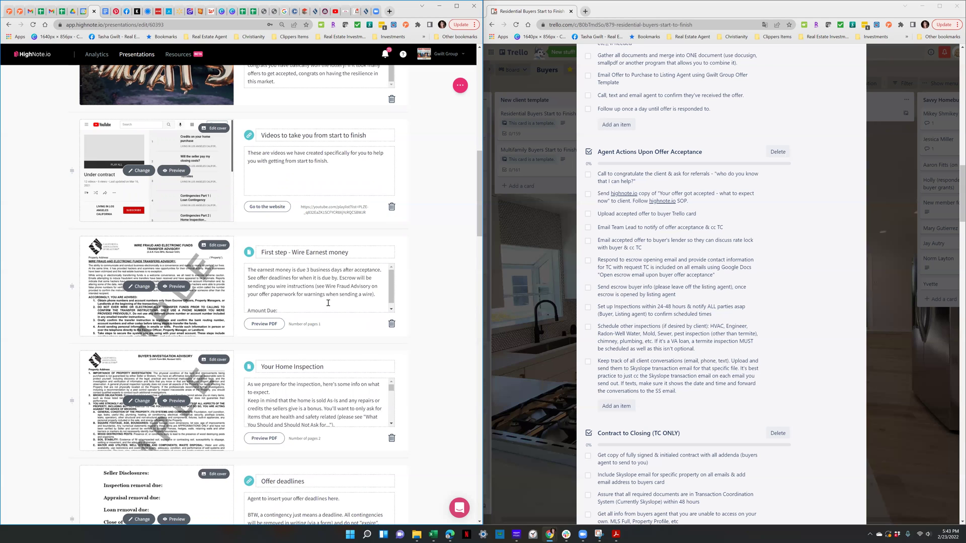
scroll(323, 305, down, 1)
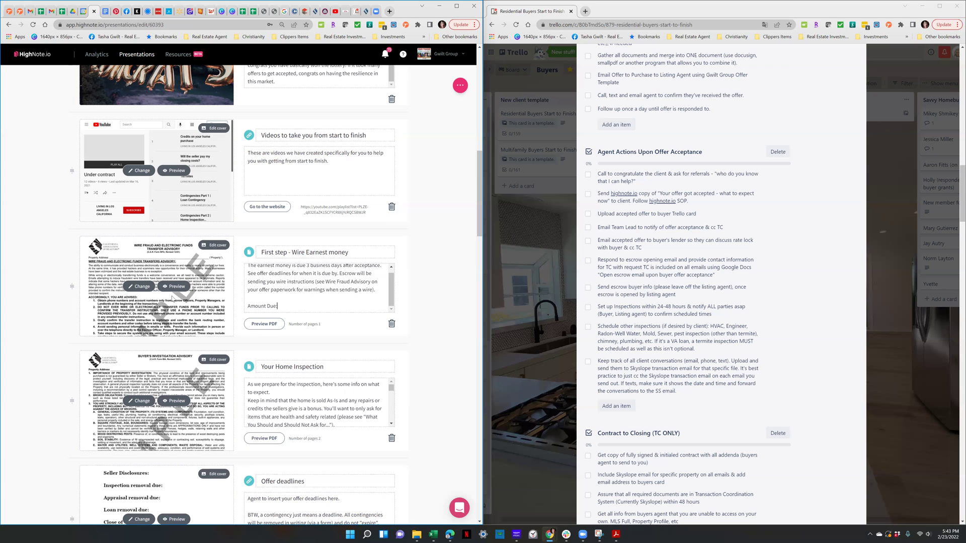
mouse_move(157, 340)
scroll(424, 253, down, 2)
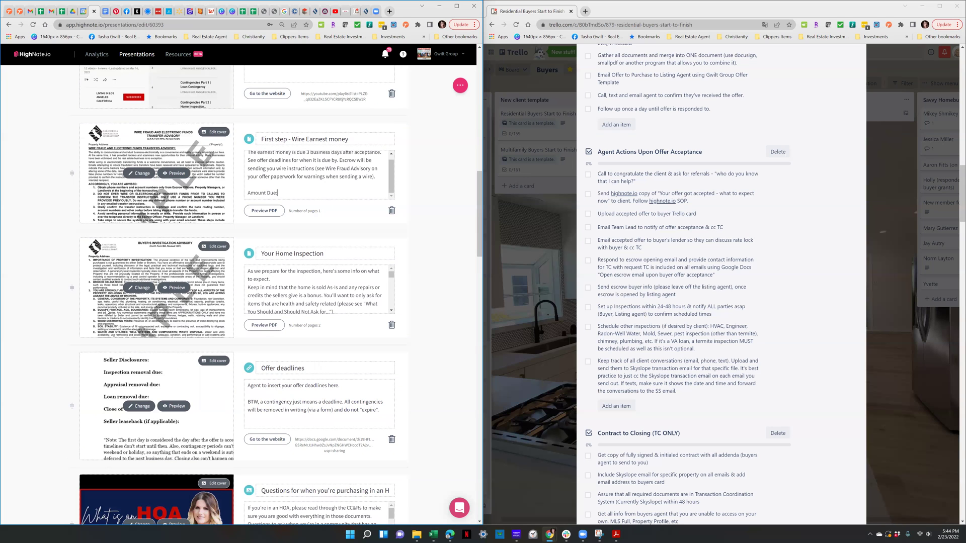
scroll(161, 262, down, 1)
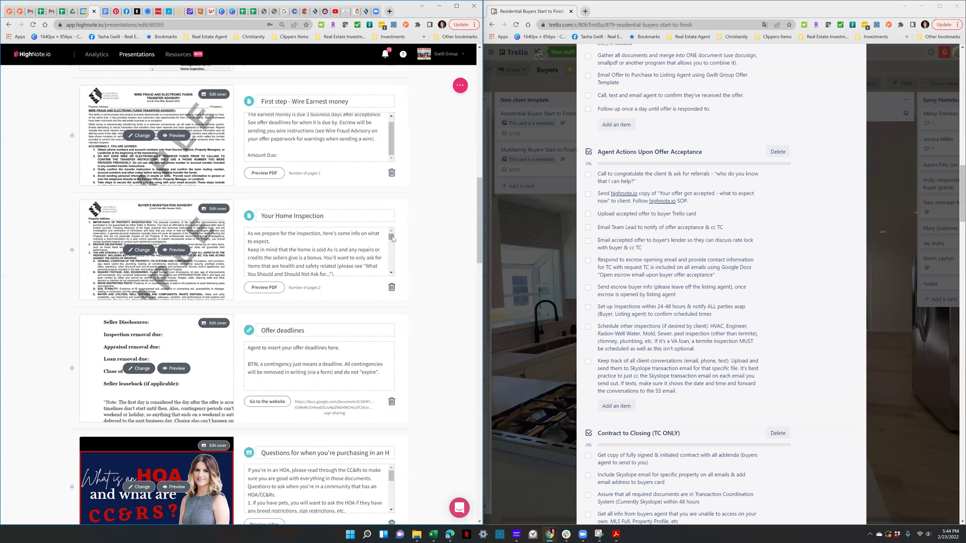
drag(393, 238, 391, 239)
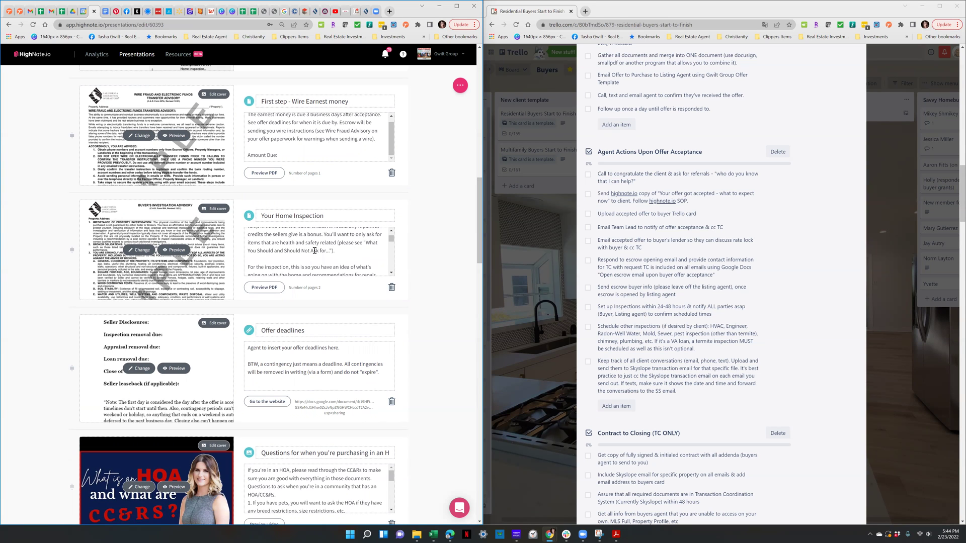
scroll(324, 251, down, 8)
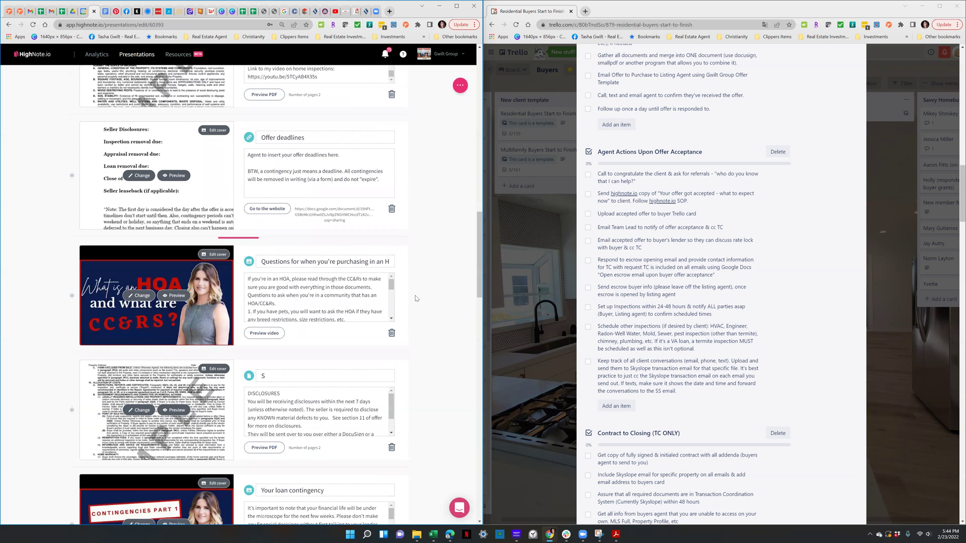
scroll(415, 296, down, 10)
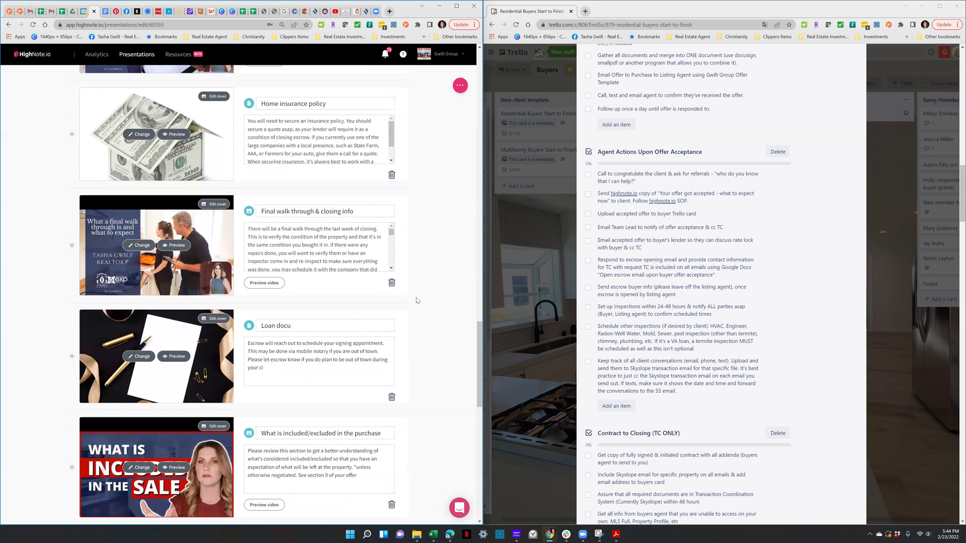
scroll(416, 300, down, 6)
scroll(417, 300, down, 6)
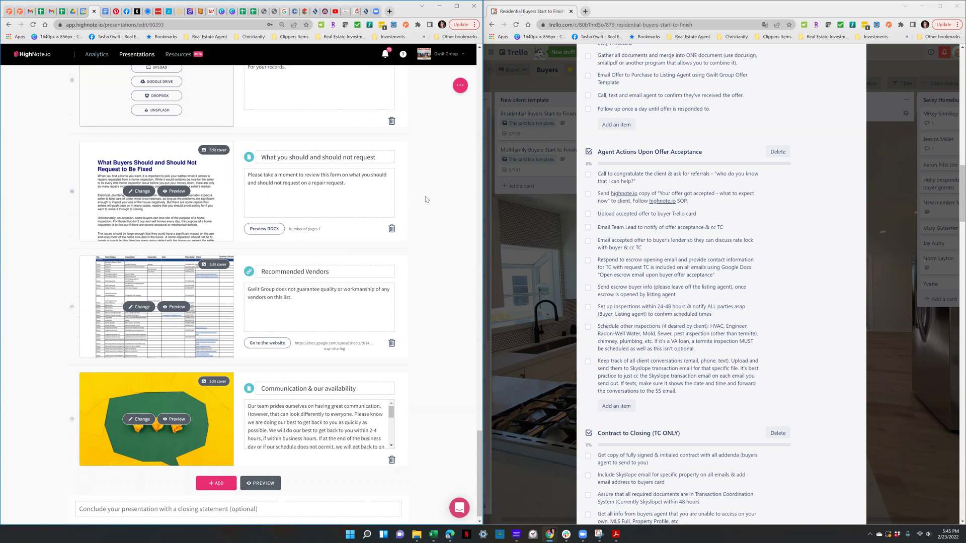
scroll(423, 200, up, 2)
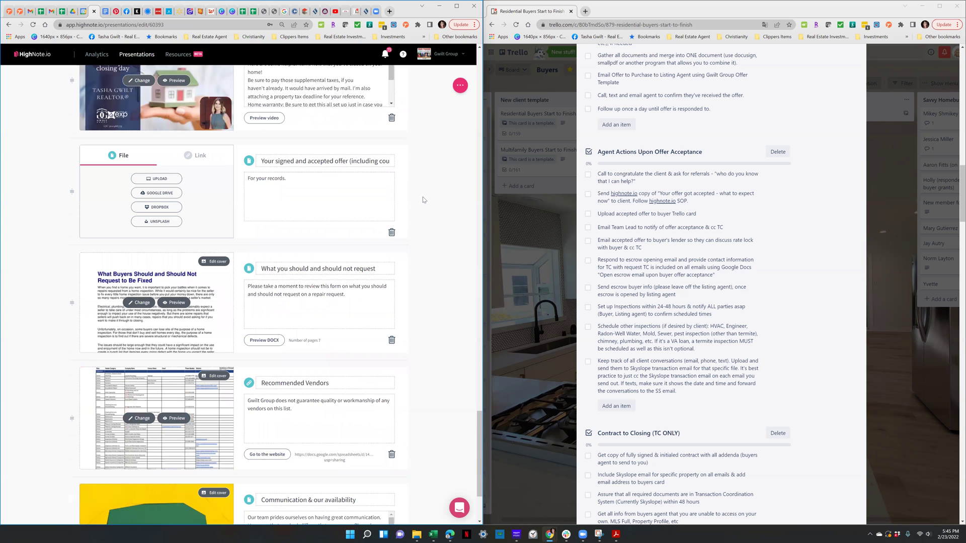
scroll(422, 198, up, 6)
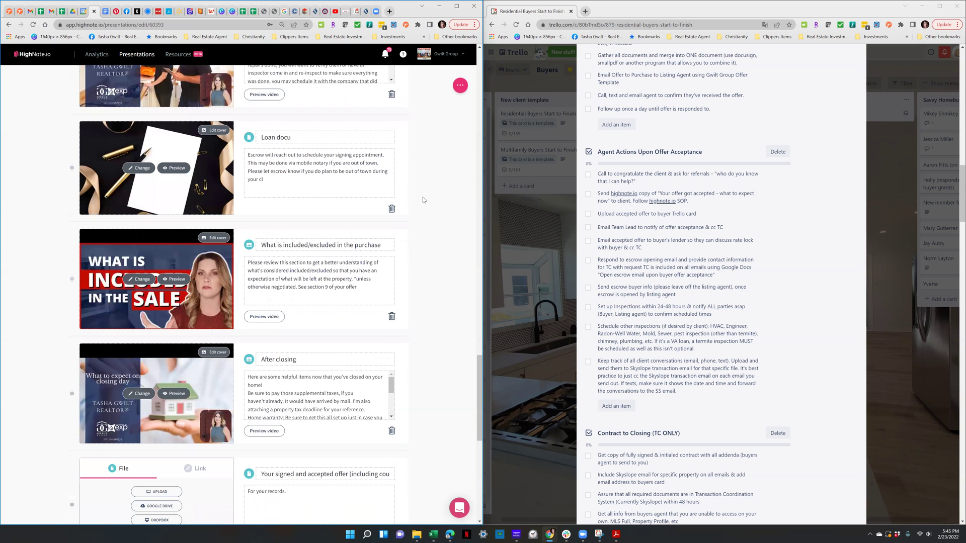
scroll(422, 197, up, 4)
Complete the 'Loan docu' card title as 'Loan documents' and the 'S' title as 'Seller Disclosures'
click(337, 314)
text(men)
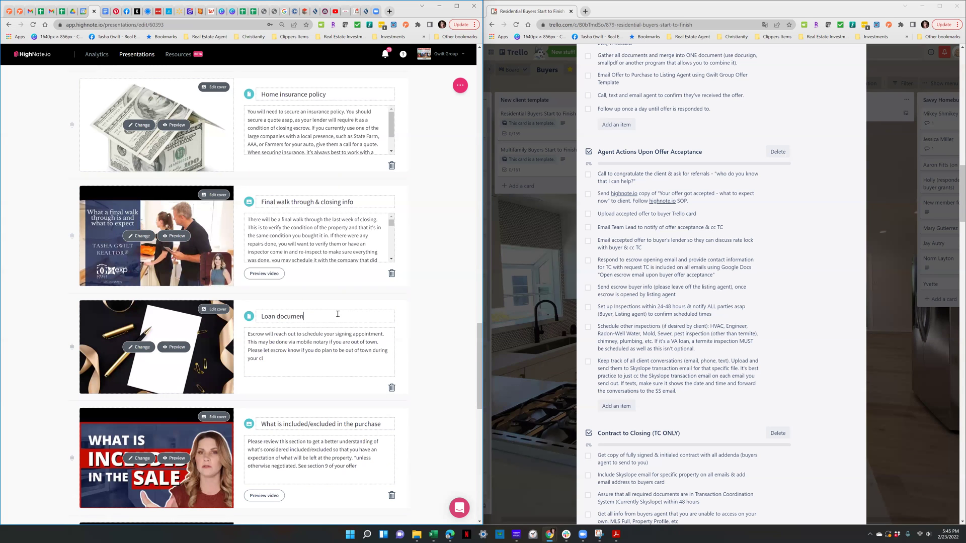
text(ts)
scroll(433, 268, up, 2)
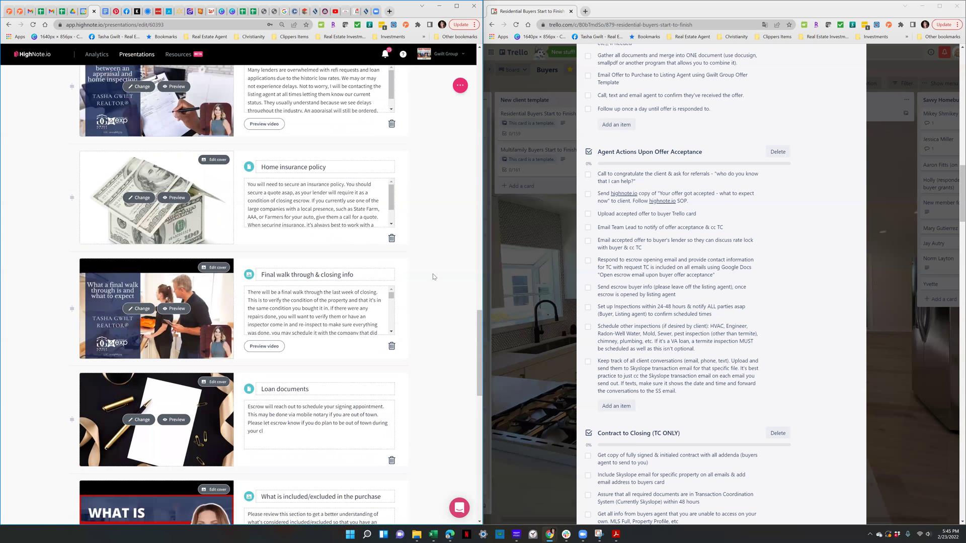
scroll(432, 276, up, 11)
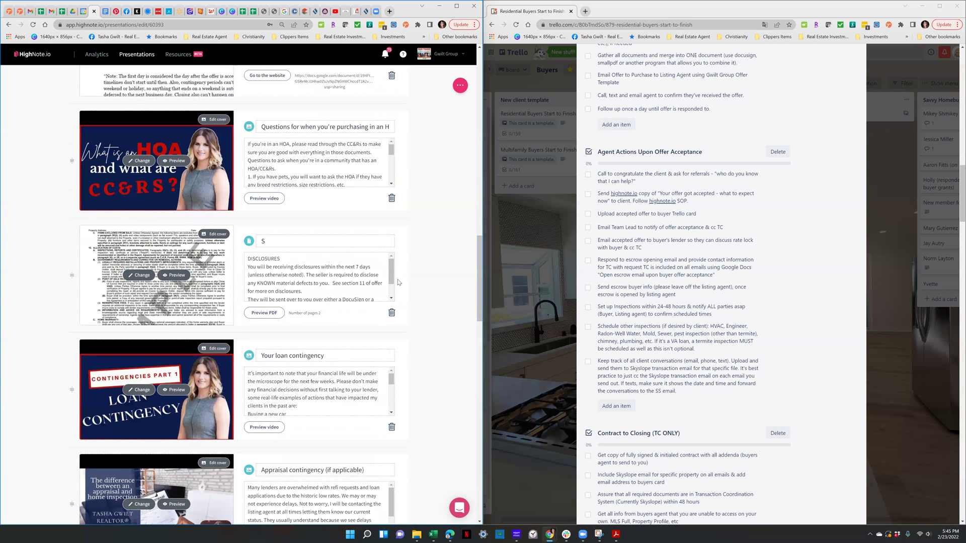
scroll(311, 279, up, 1)
click(312, 278)
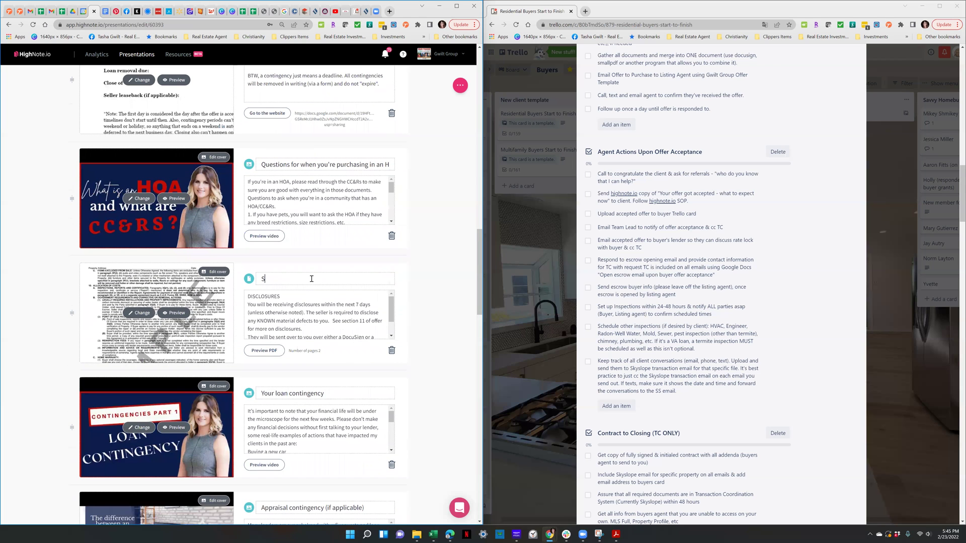
text(eller Disclosures)
scroll(373, 236, up, 2)
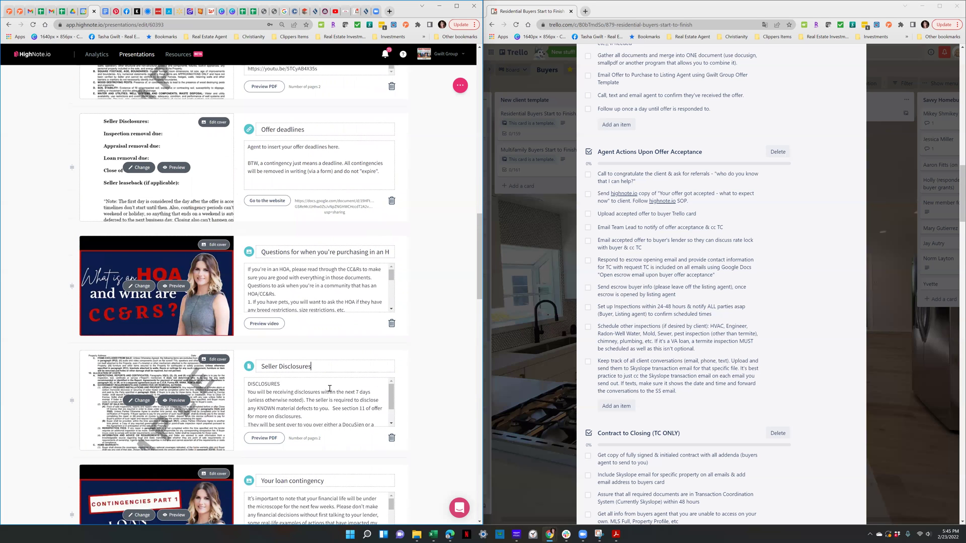
scroll(397, 288, up, 5)
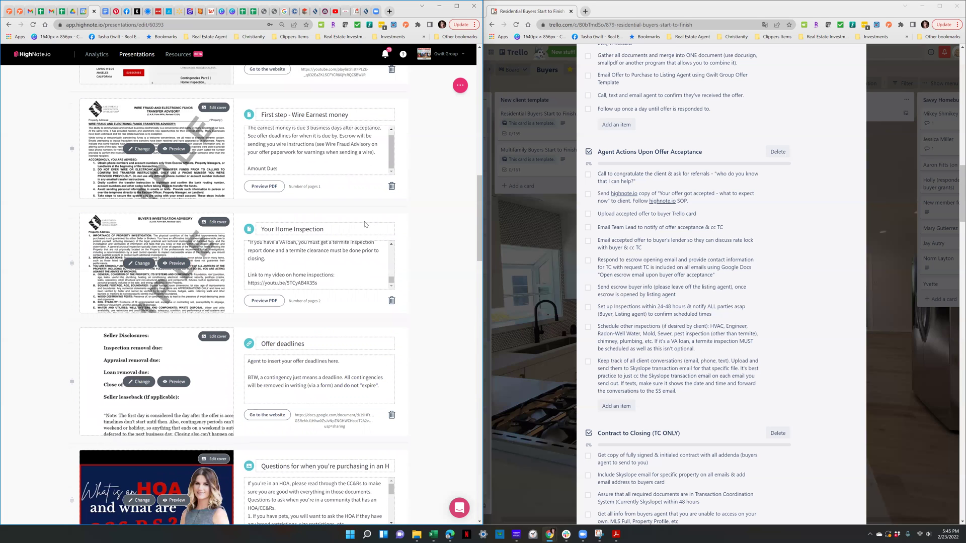
scroll(391, 261, up, 1)
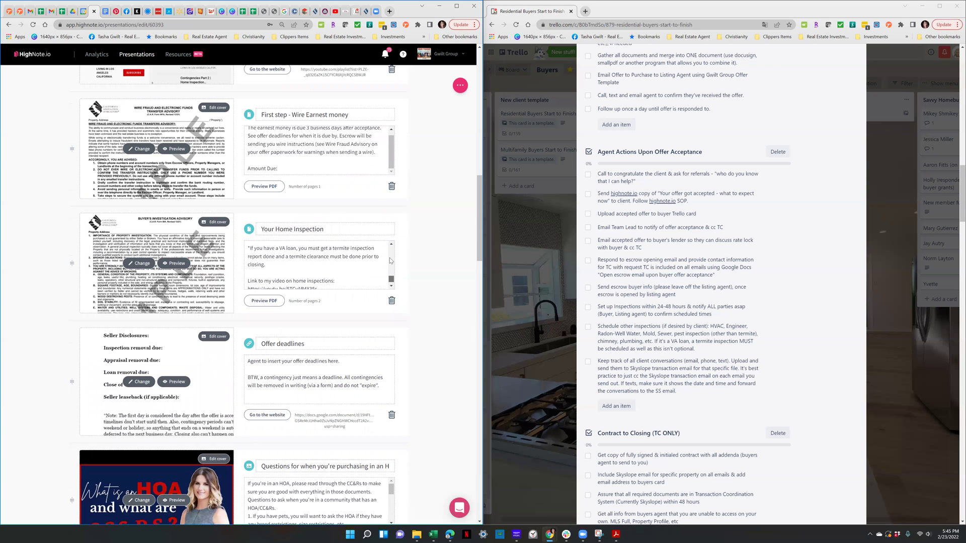
scroll(389, 260, up, 3)
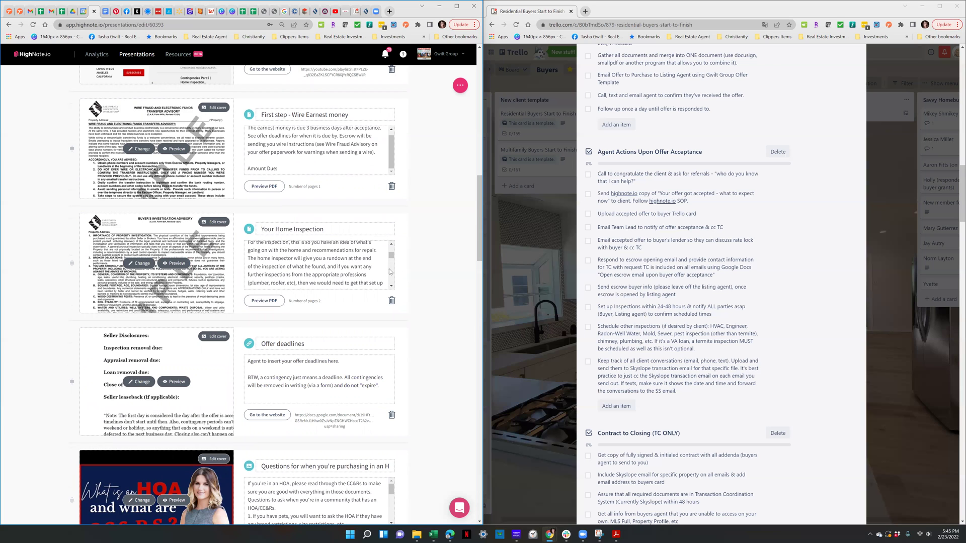
scroll(389, 256, up, 3)
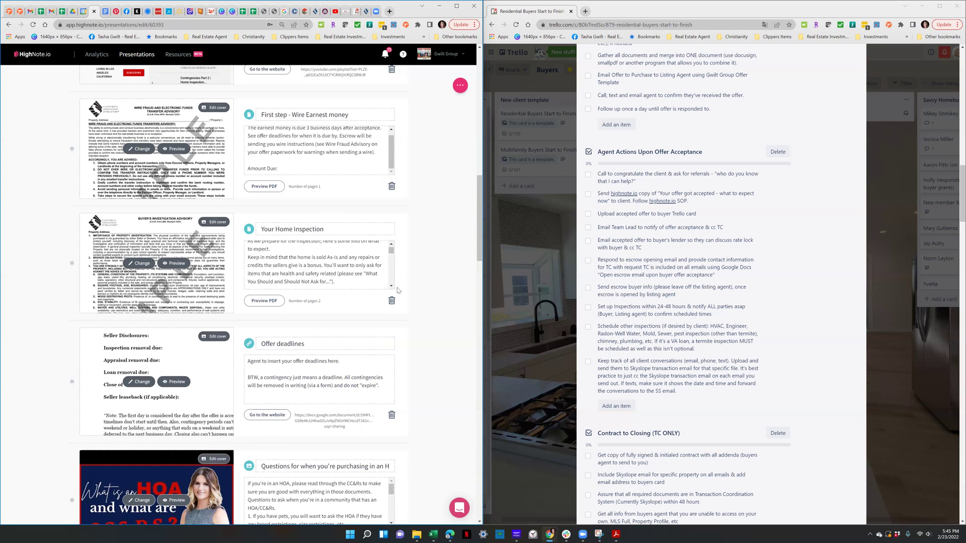
click(392, 288)
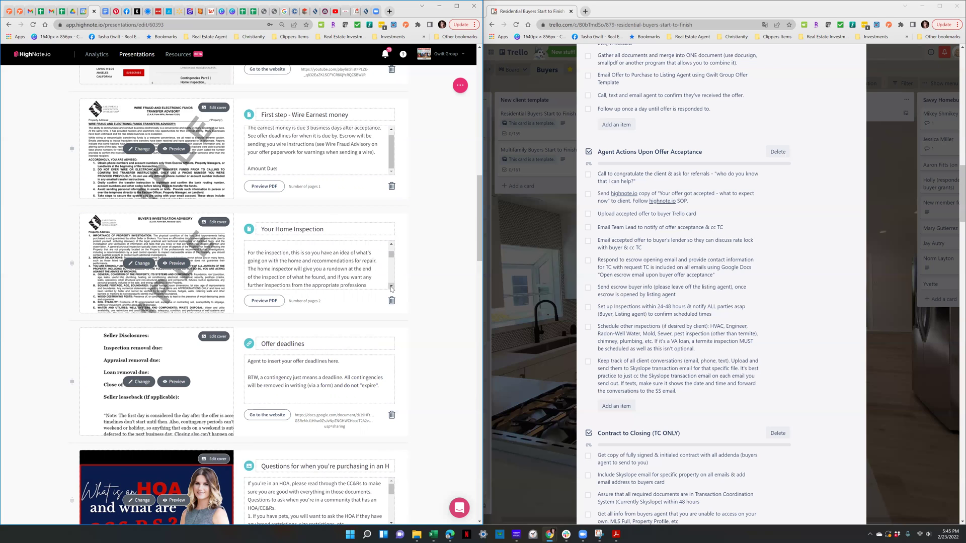
click(391, 287)
click(392, 288)
click(391, 288)
click(392, 288)
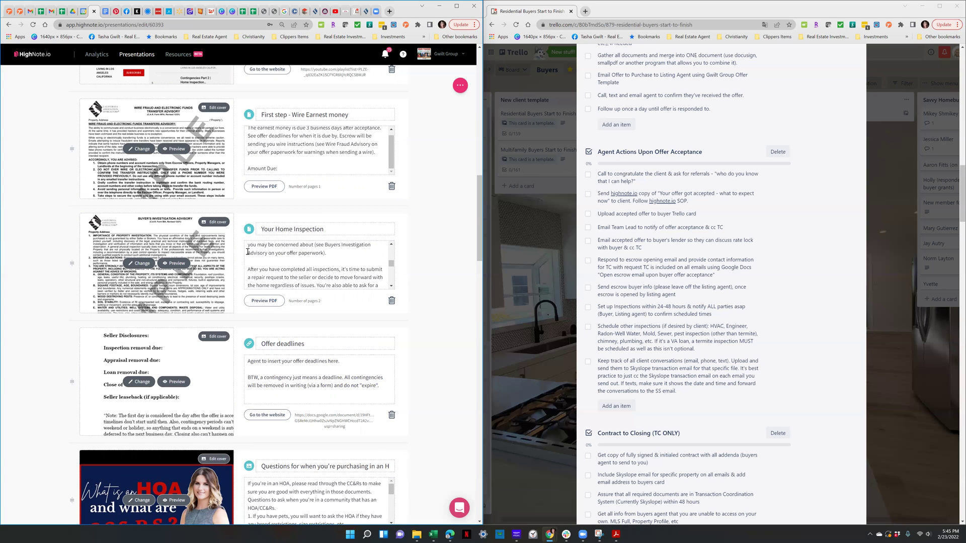
click(391, 288)
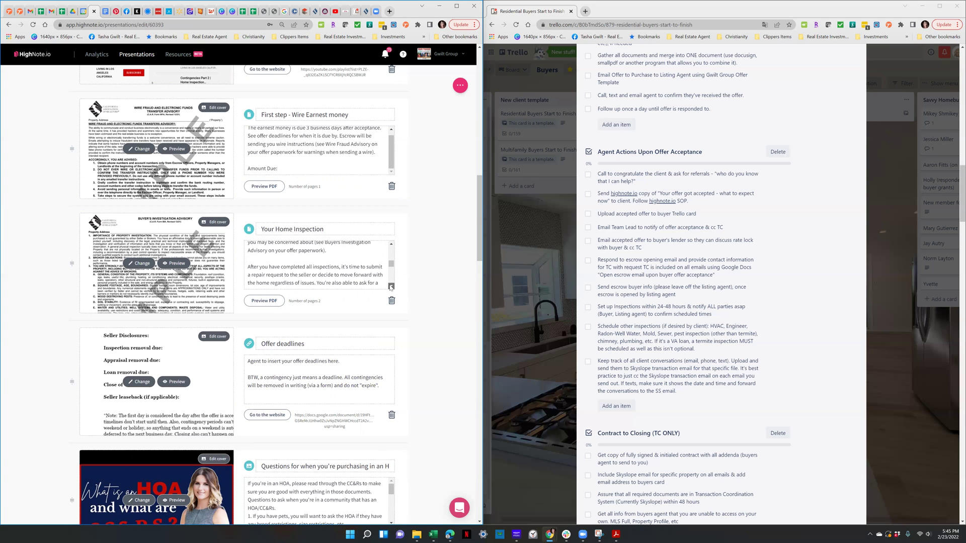
click(391, 287)
click(391, 288)
click(391, 287)
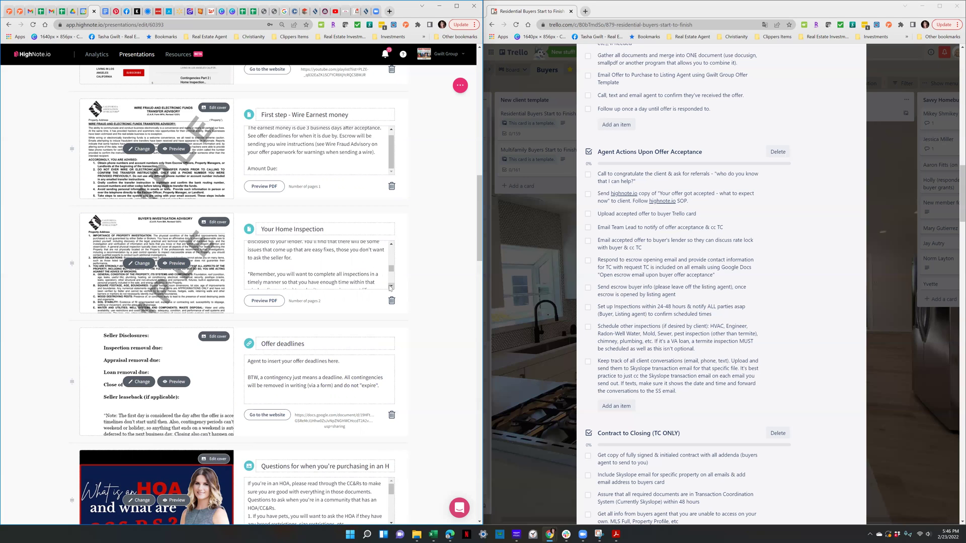
click(391, 288)
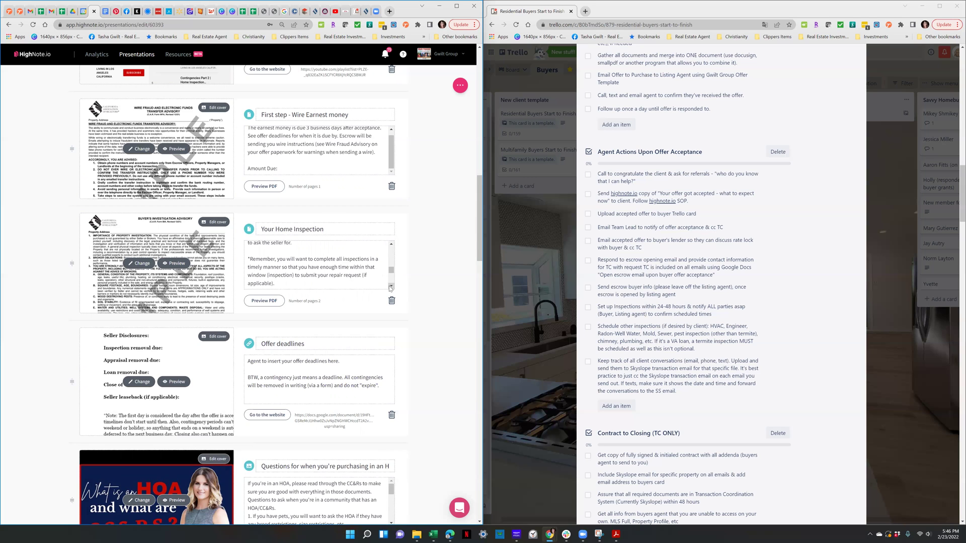
click(391, 287)
click(391, 288)
click(391, 287)
click(391, 287)
click(391, 288)
click(390, 287)
click(391, 288)
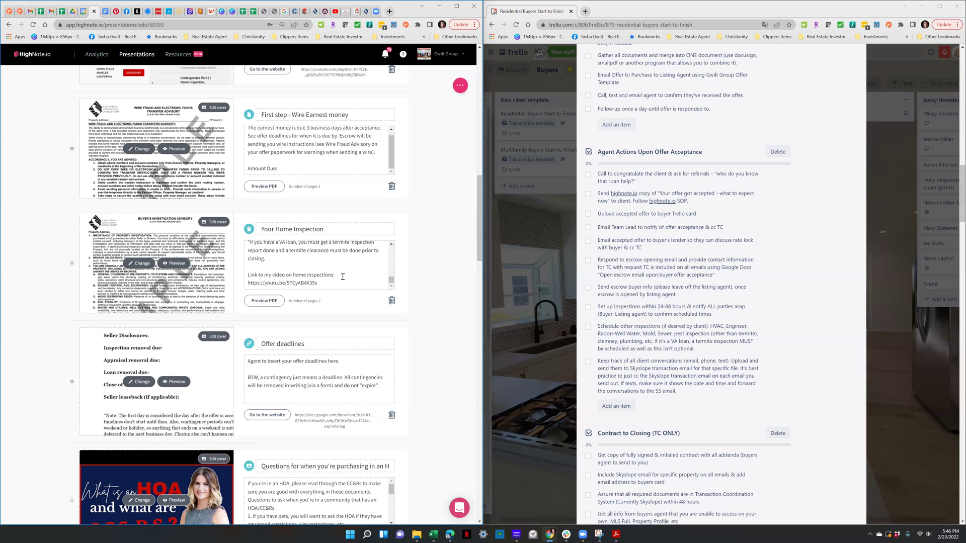
scroll(343, 276, down, 1)
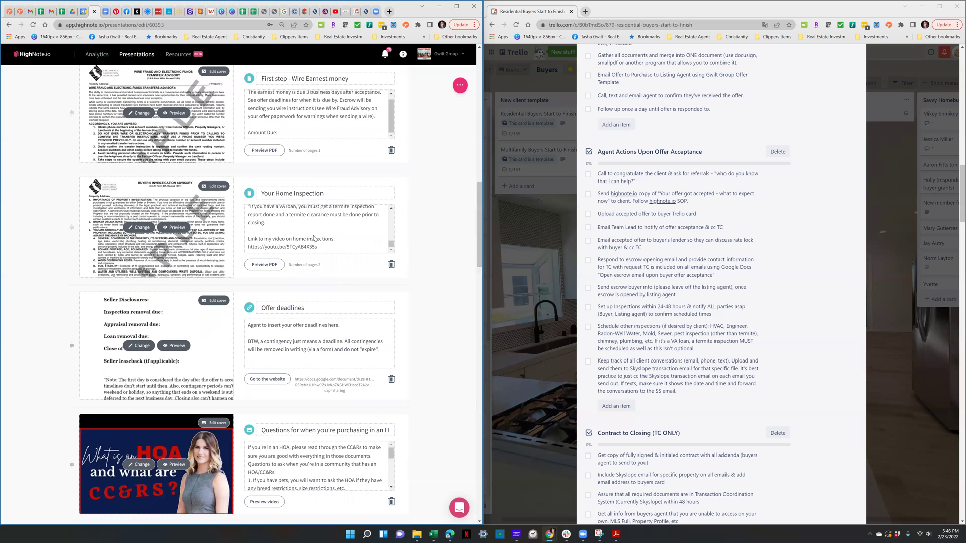
scroll(314, 239, down, 1)
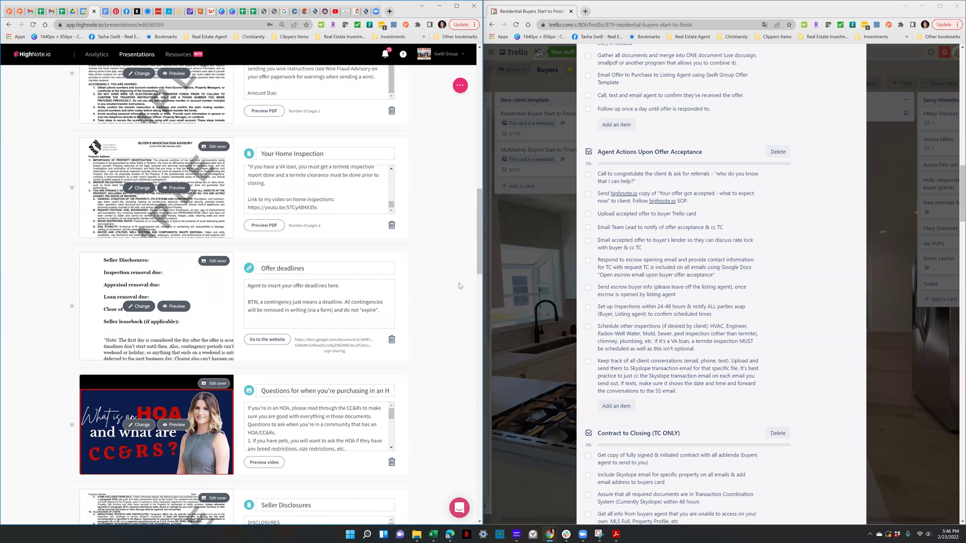
scroll(356, 270, up, 4)
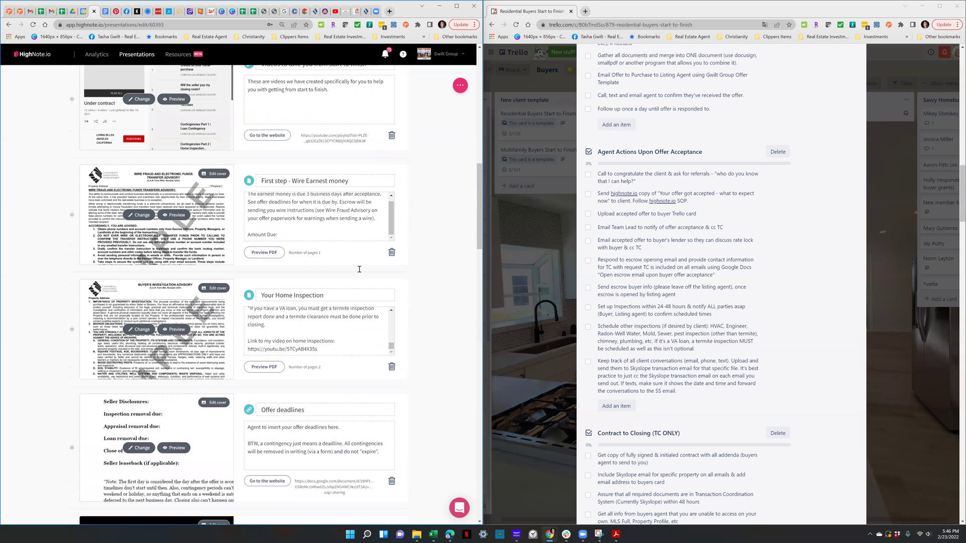
scroll(402, 282, up, 1)
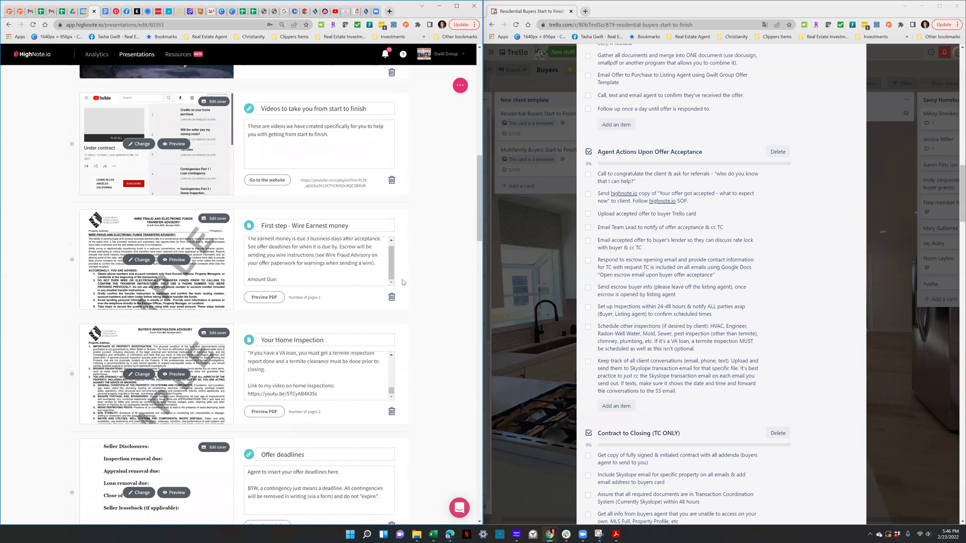
scroll(402, 283, down, 4)
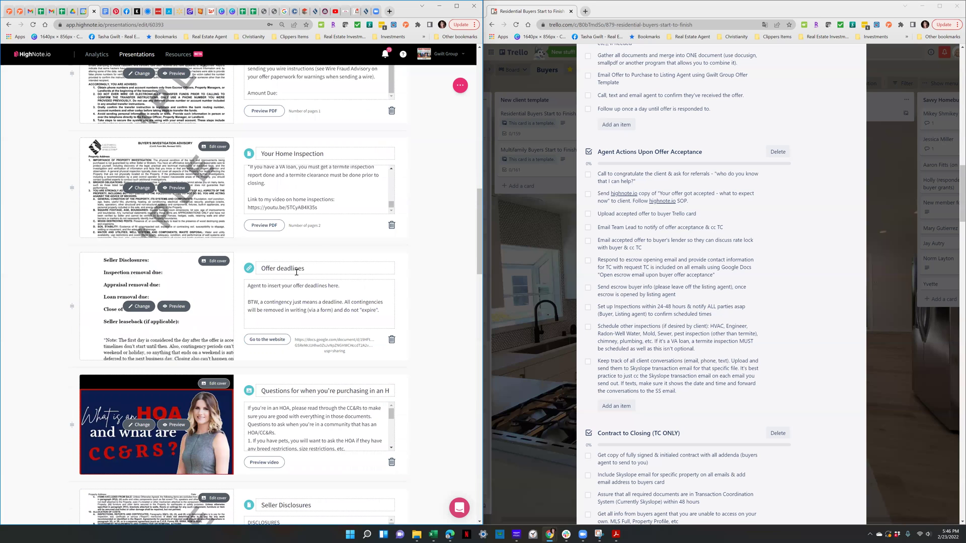
Open the Offer deadlines card's Google Doc, check its sharing settings, then return to HighNote.io
click(283, 339)
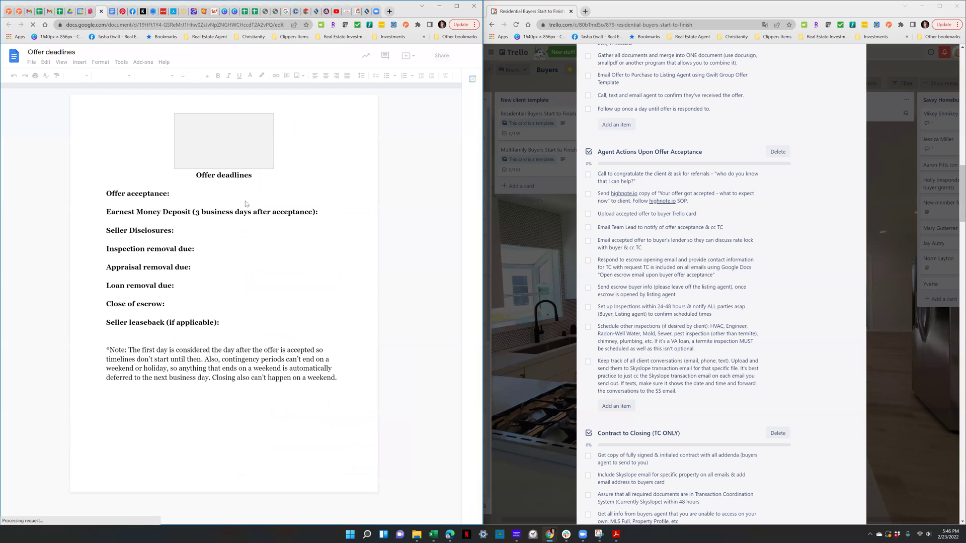
click(179, 197)
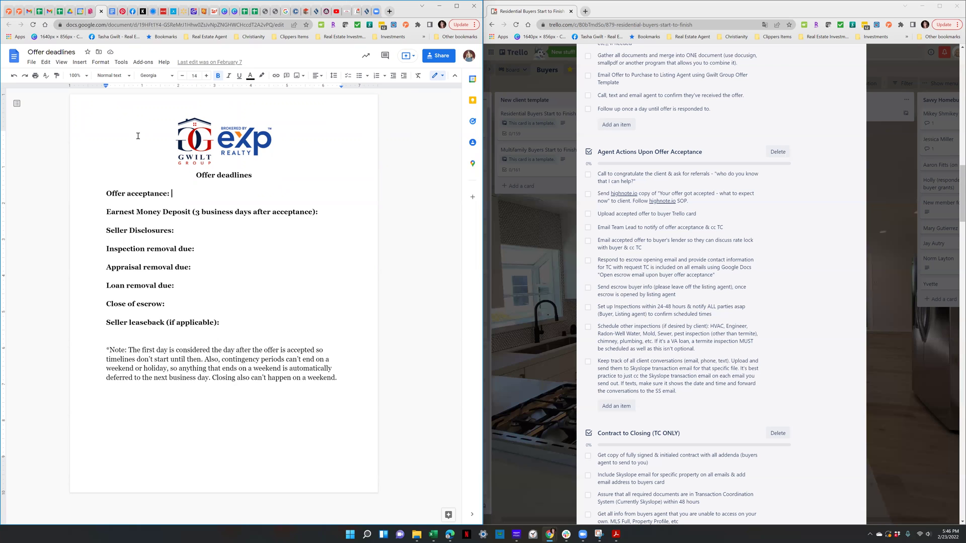
click(437, 56)
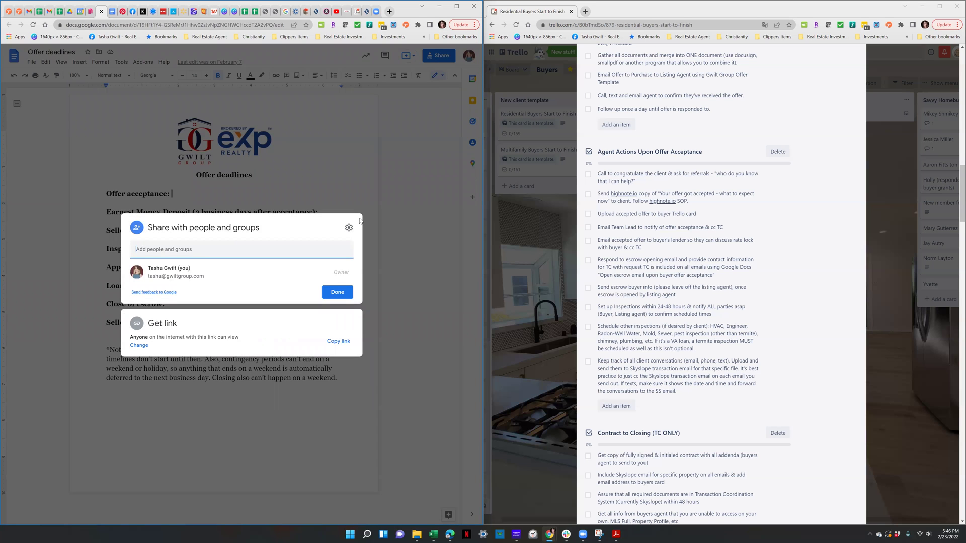
key(Escape)
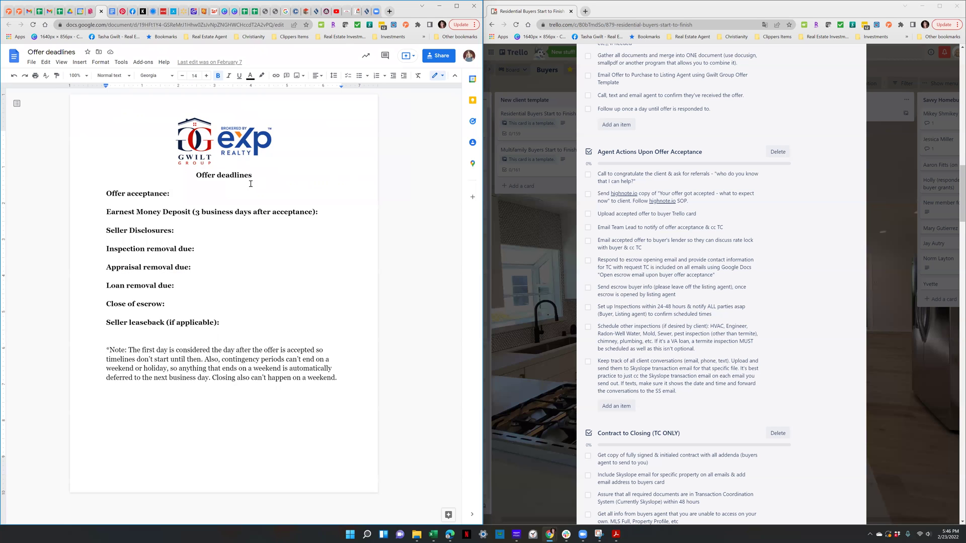
click(208, 190)
click(88, 13)
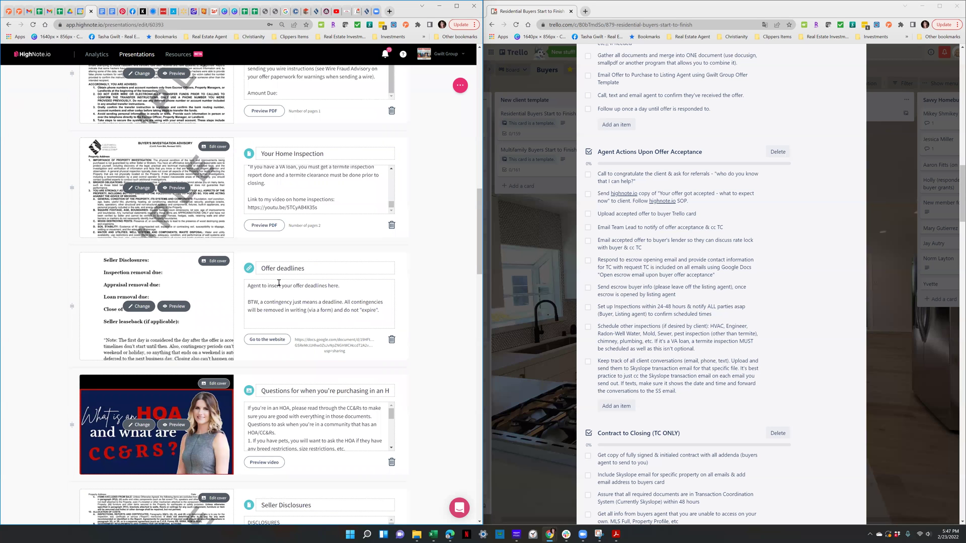
click(162, 284)
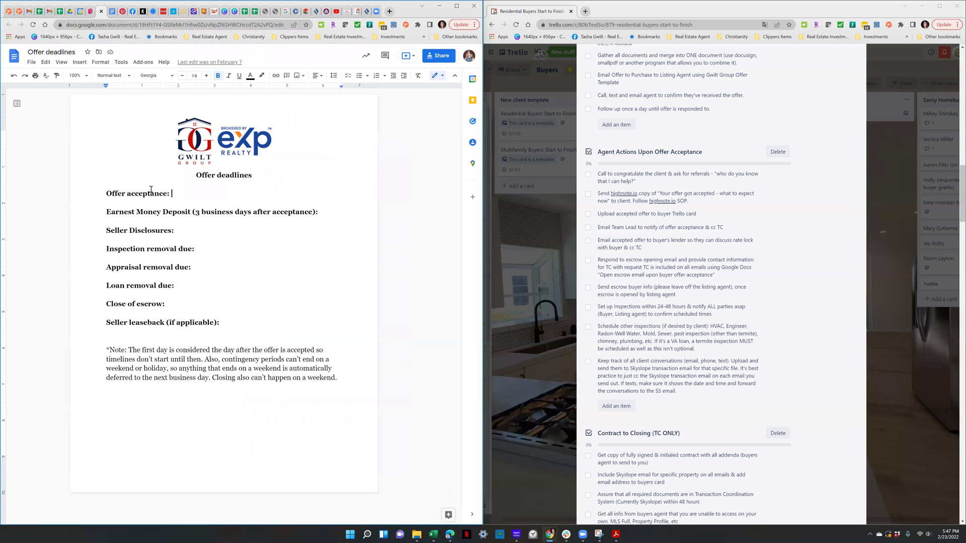
drag(106, 196, 232, 324)
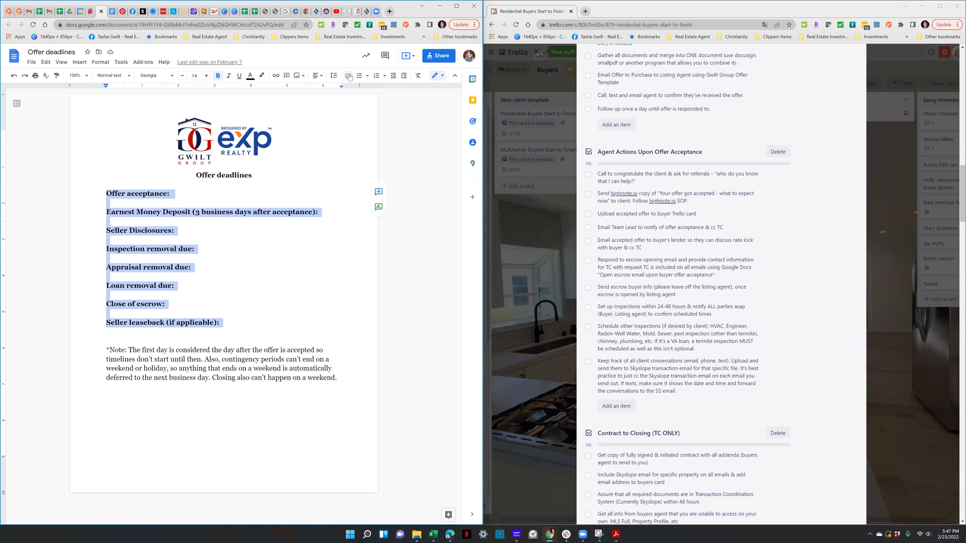
click(349, 76)
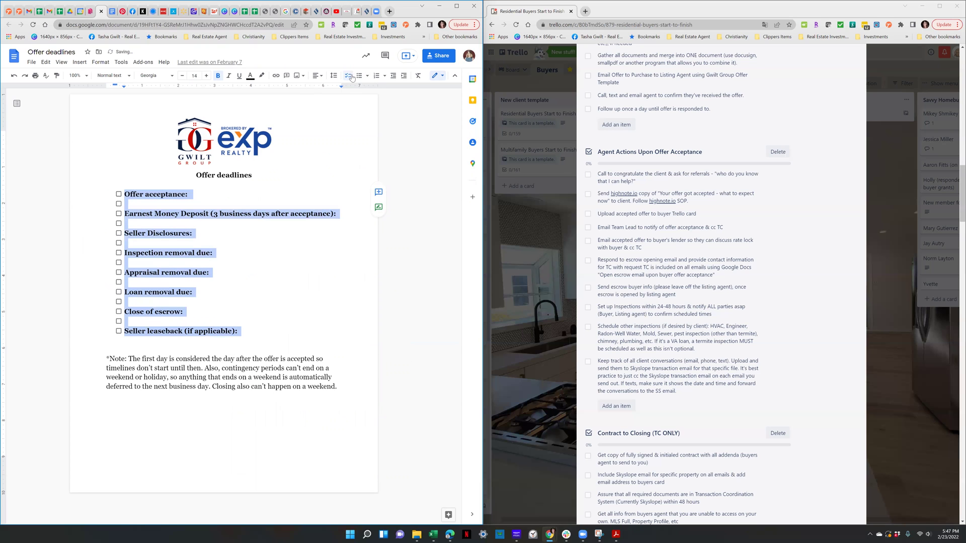
click(148, 205)
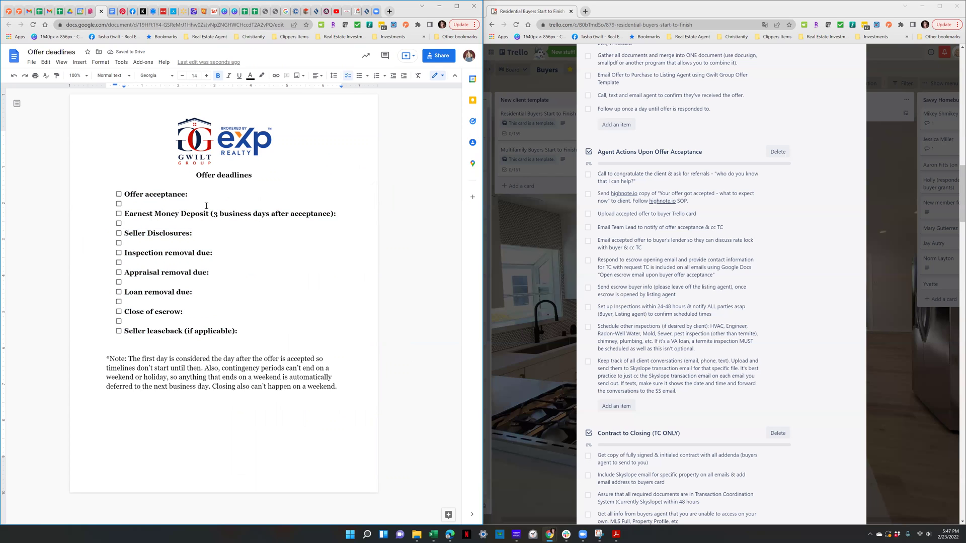
click(119, 194)
click(119, 194)
click(14, 76)
click(14, 76)
click(14, 76)
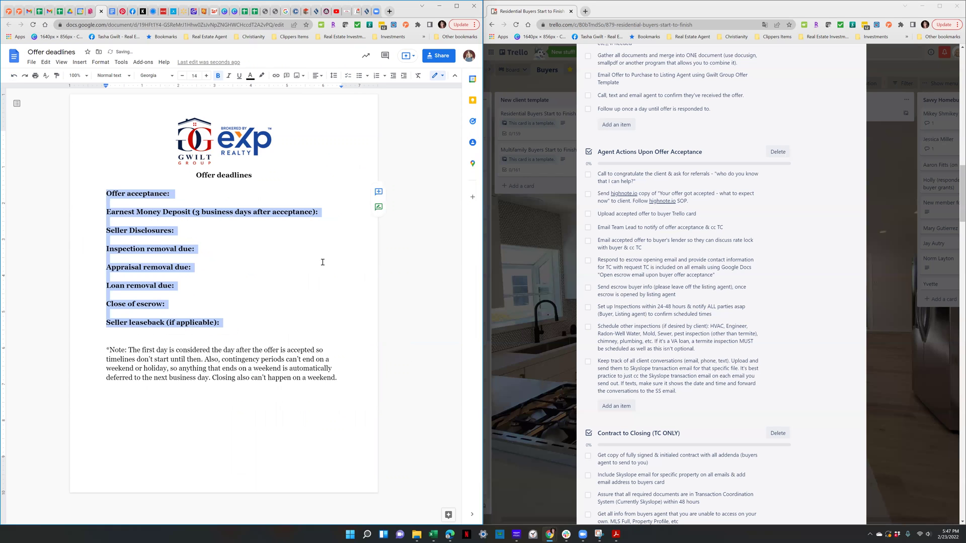
click(309, 204)
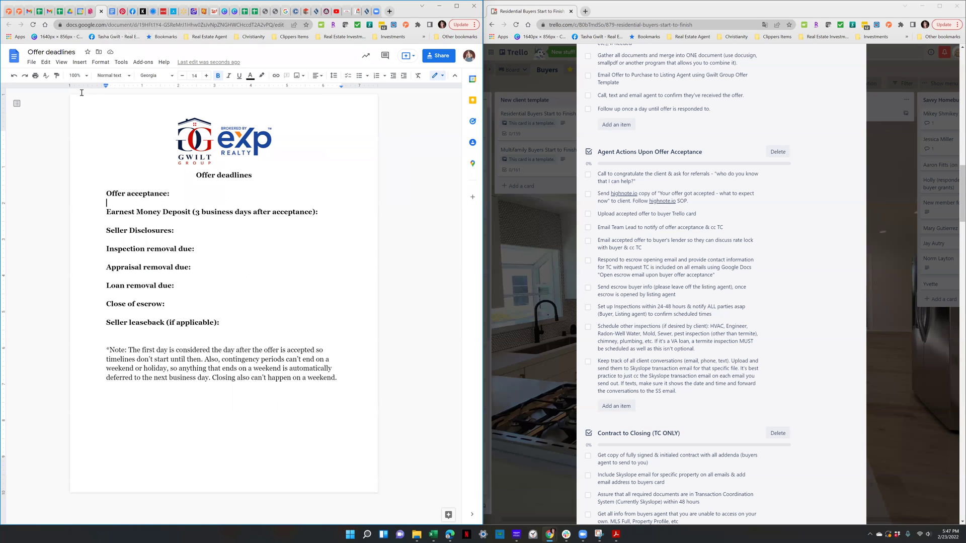
click(91, 11)
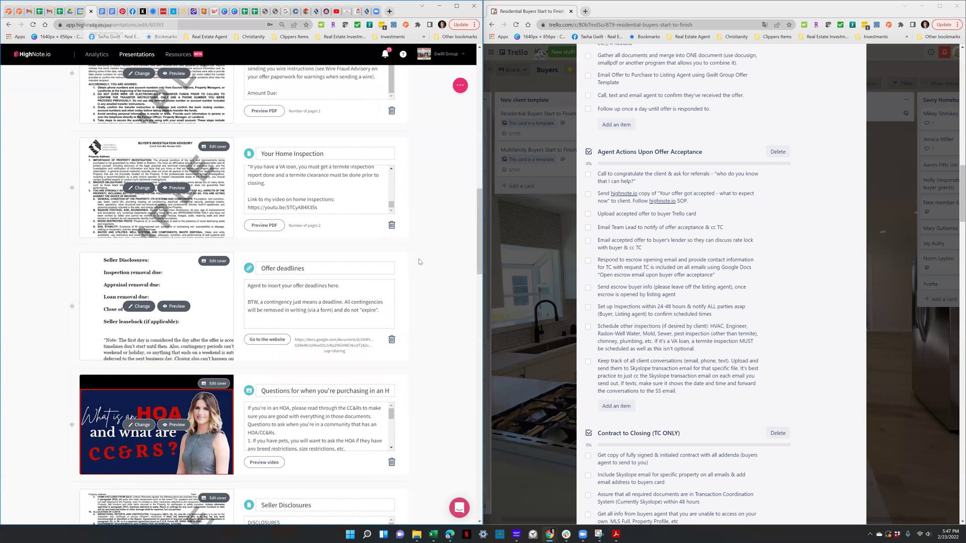
scroll(419, 259, down, 2)
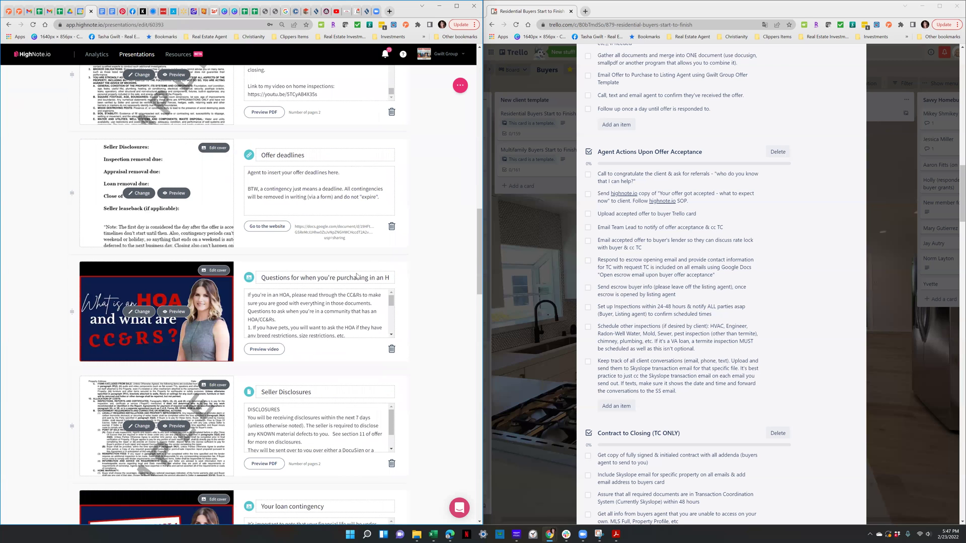
scroll(268, 236, down, 1)
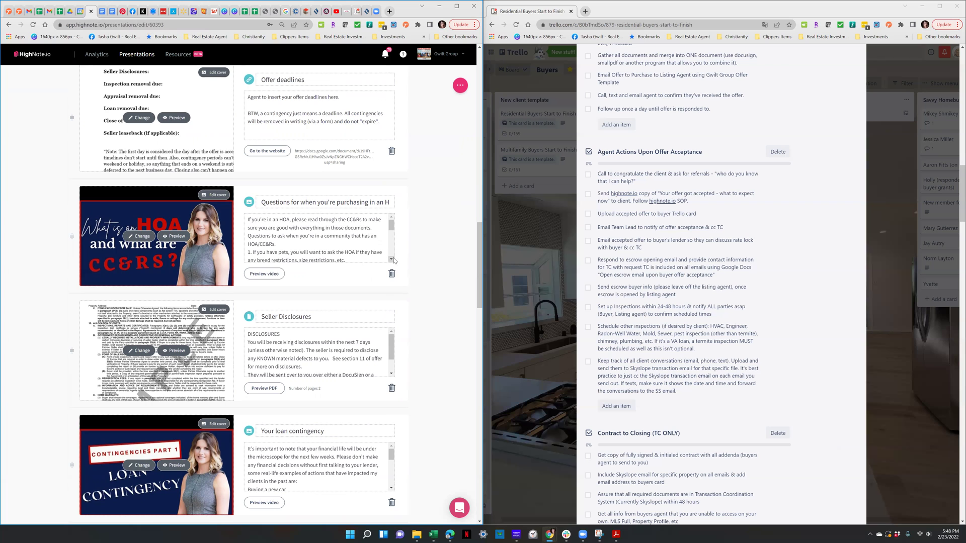
scroll(441, 253, down, 2)
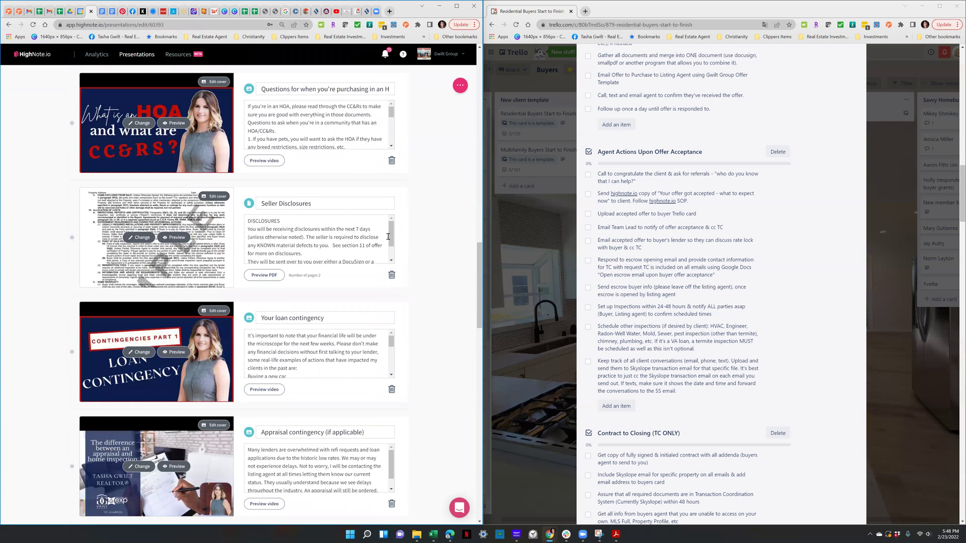
drag(391, 240, 391, 254)
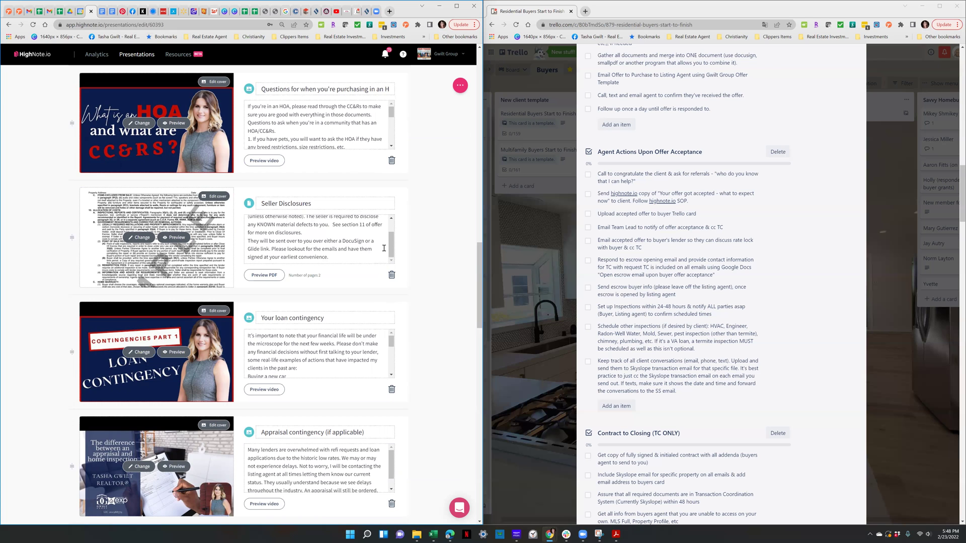
scroll(380, 289, down, 2)
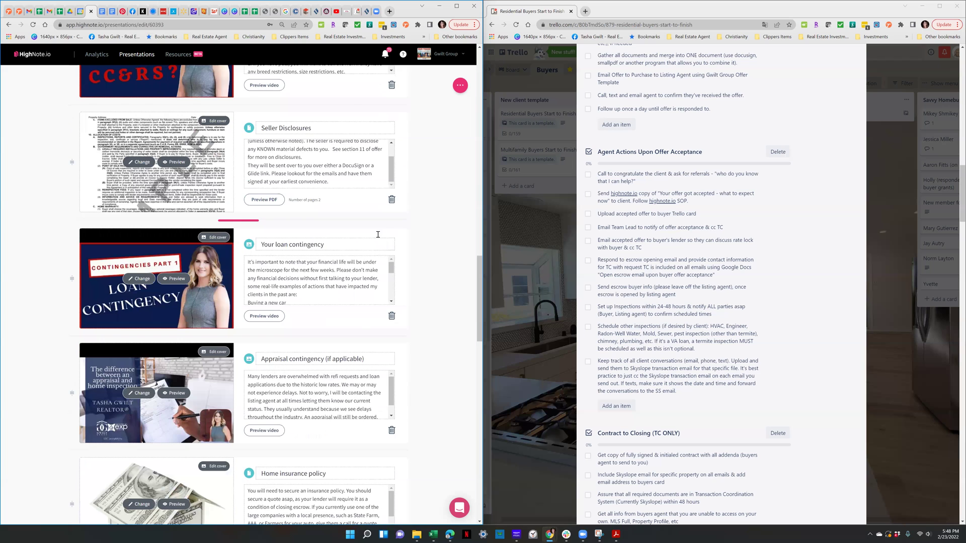
scroll(378, 234, down, 3)
scroll(378, 234, down, 3)
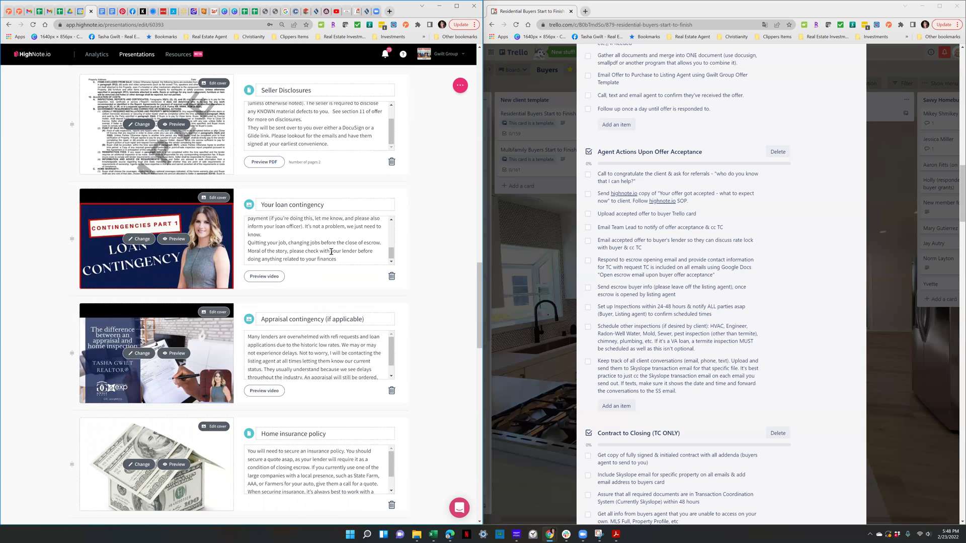
scroll(327, 249, up, 1)
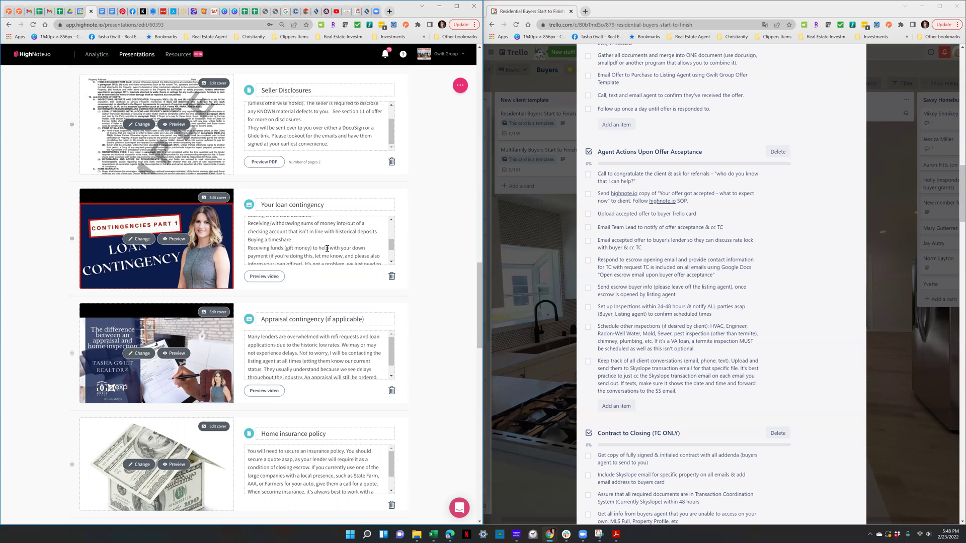
scroll(326, 248, up, 3)
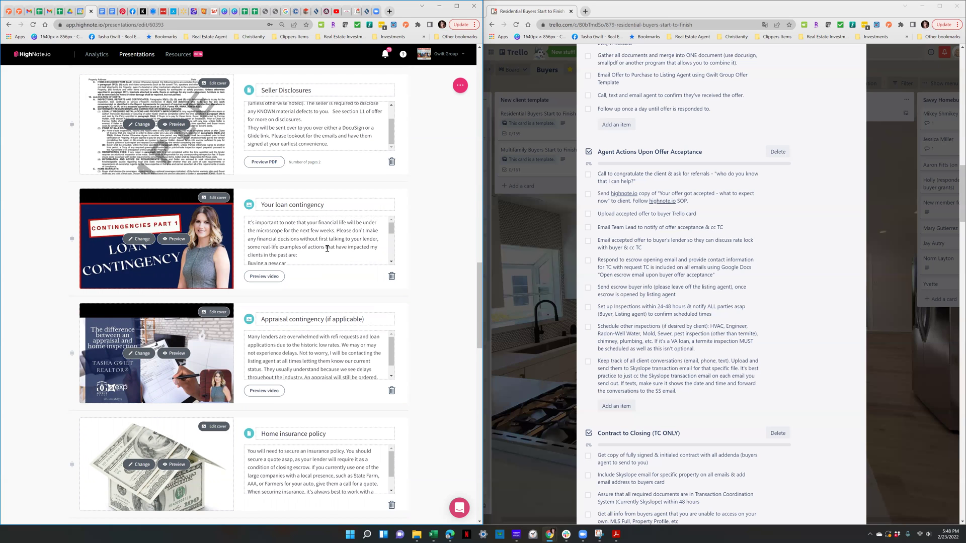
scroll(327, 248, up, 2)
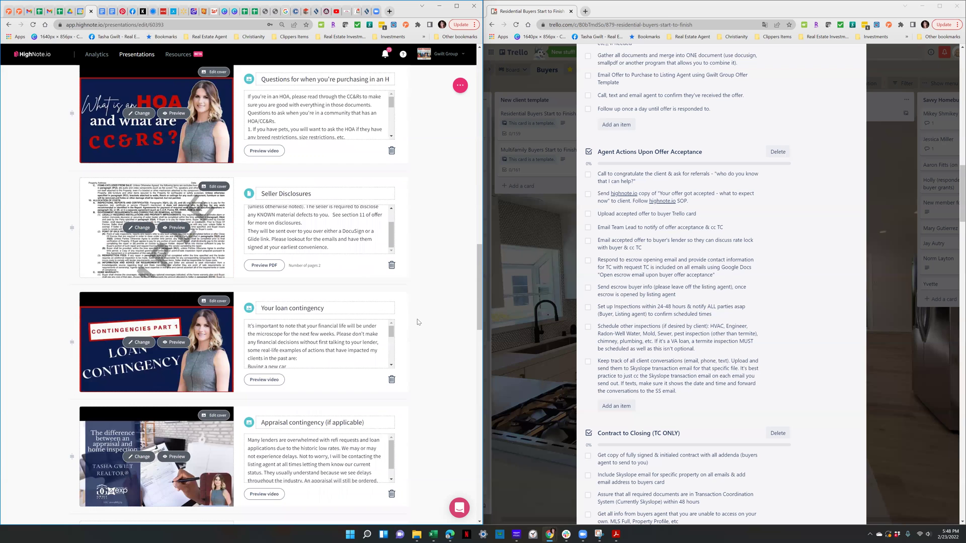
scroll(417, 318, down, 4)
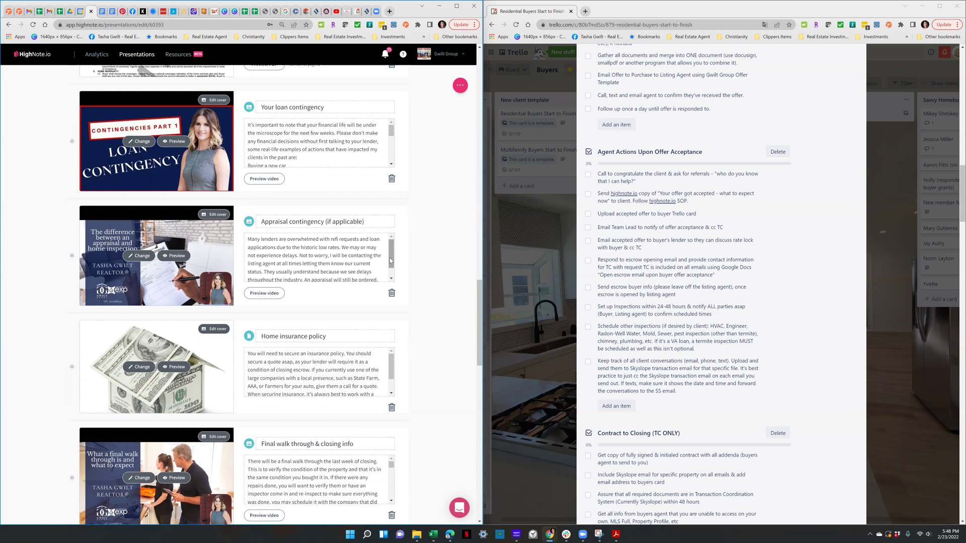
scroll(396, 271, down, 1)
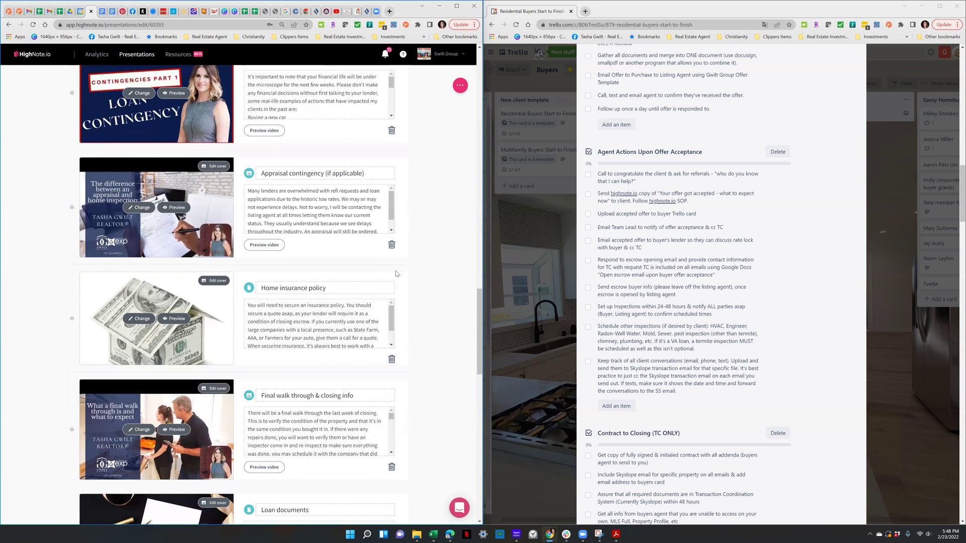
scroll(396, 273, down, 2)
scroll(342, 223, down, 1)
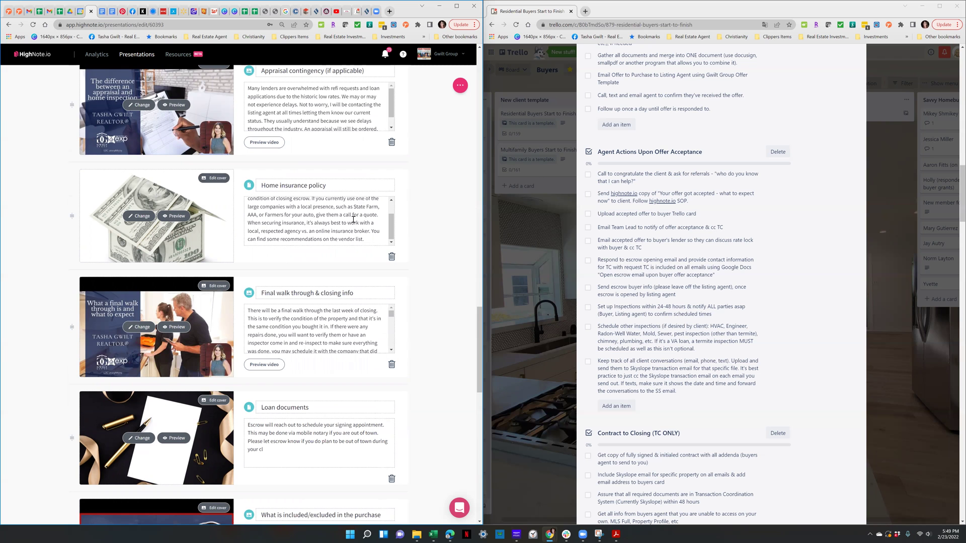
scroll(370, 266, down, 2)
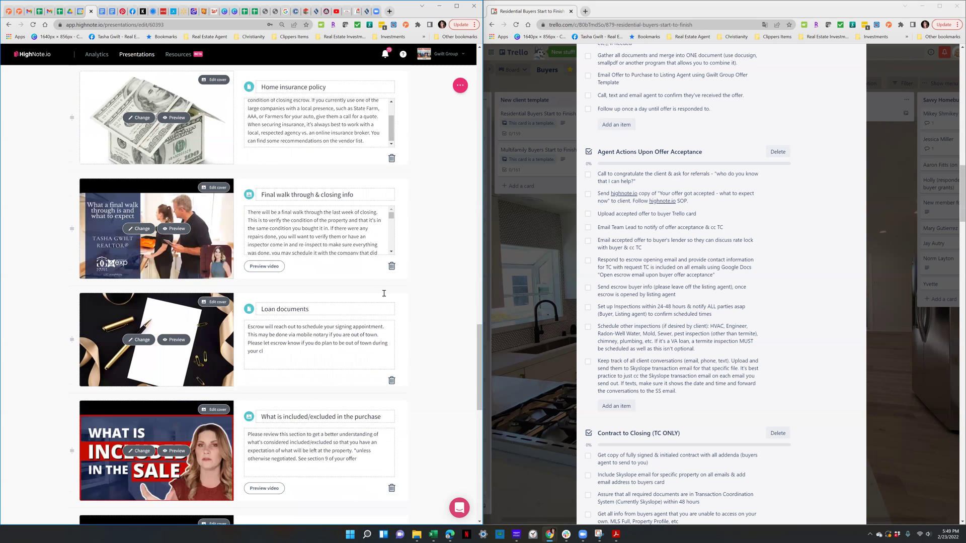
scroll(383, 293, down, 7)
scroll(384, 292, down, 5)
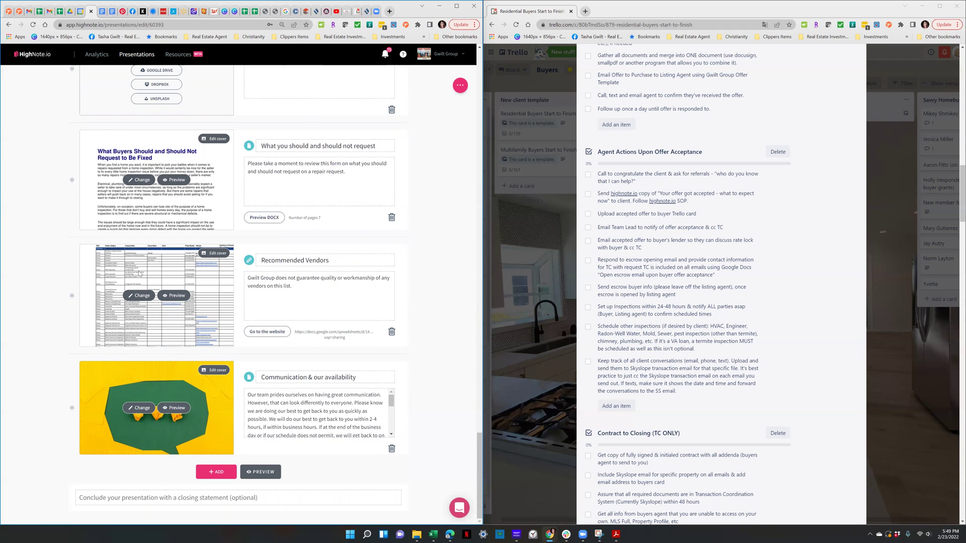
mouse_move(306, 241)
scroll(415, 284, up, 1)
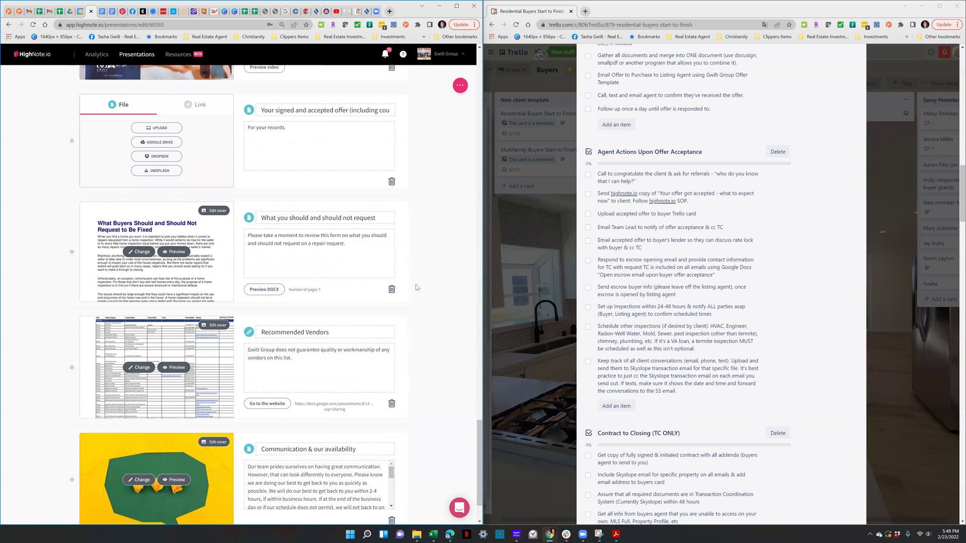
scroll(415, 287, up, 12)
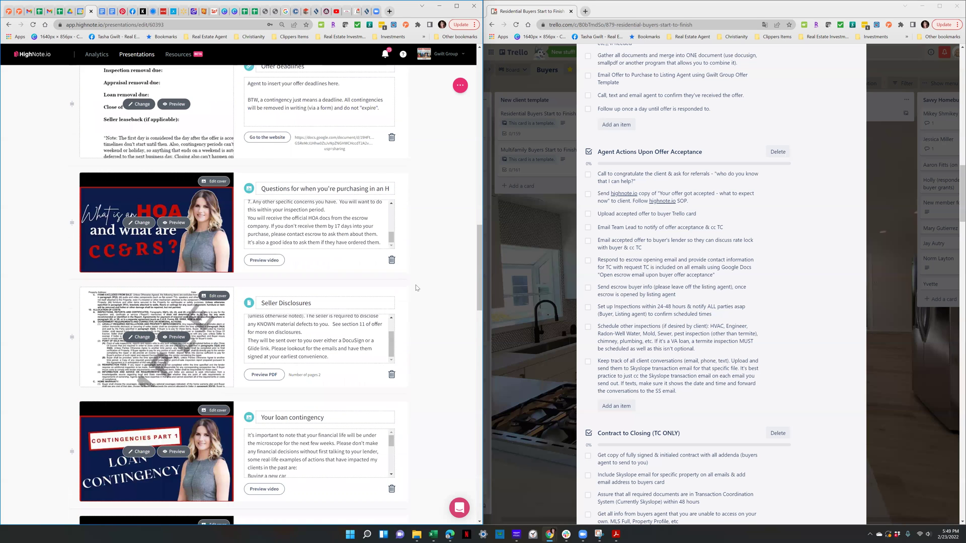
scroll(415, 288, down, 8)
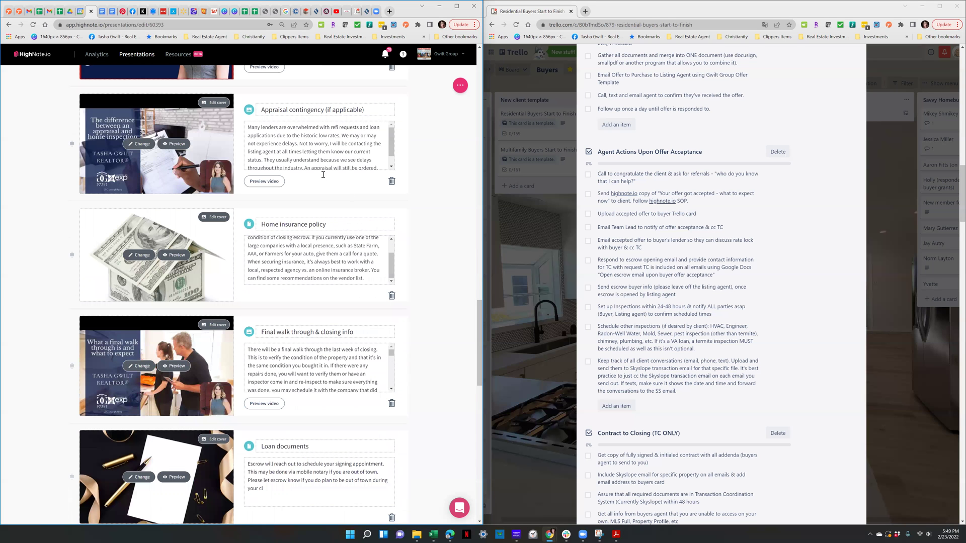
scroll(345, 155, down, 3)
scroll(356, 185, up, 2)
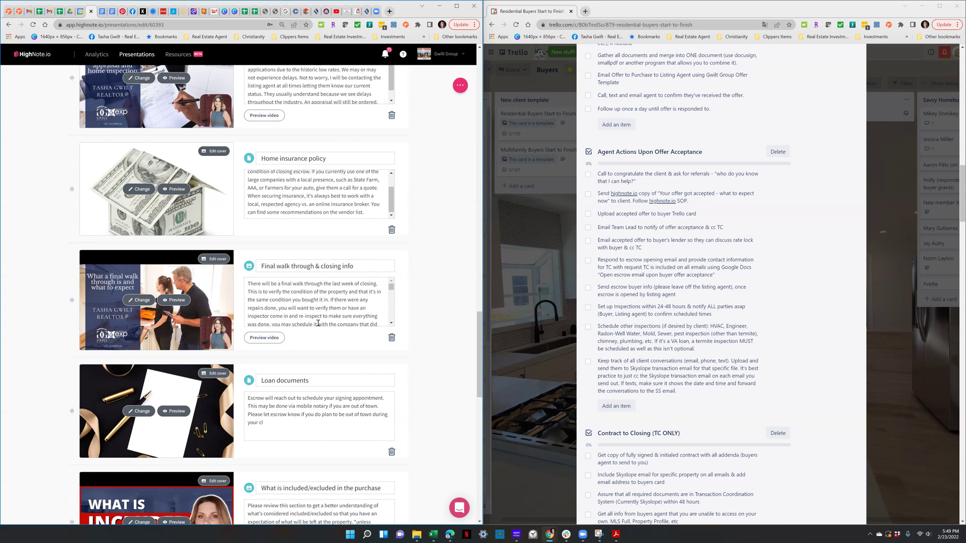
right_click(287, 287)
click(410, 271)
scroll(355, 303, down, 5)
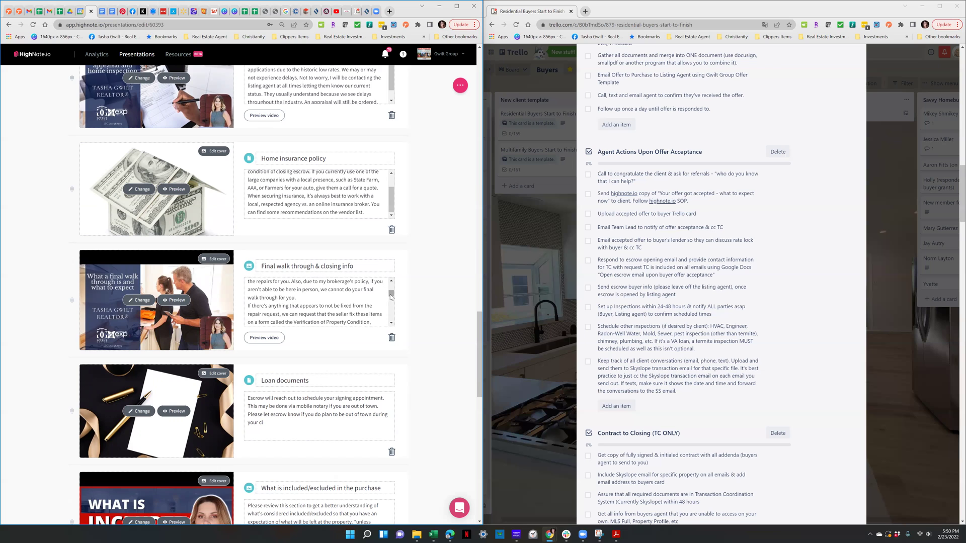
drag(391, 296, 395, 301)
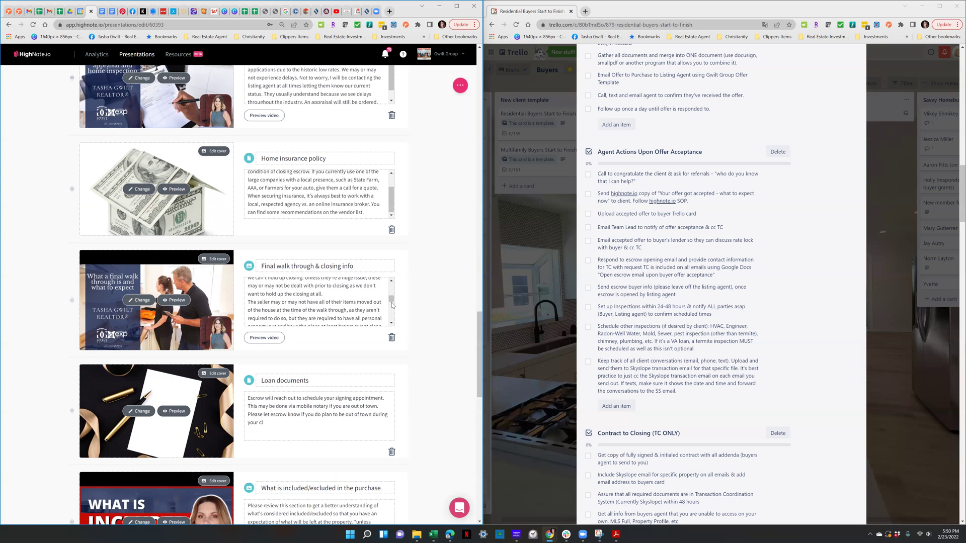
drag(391, 302, 391, 305)
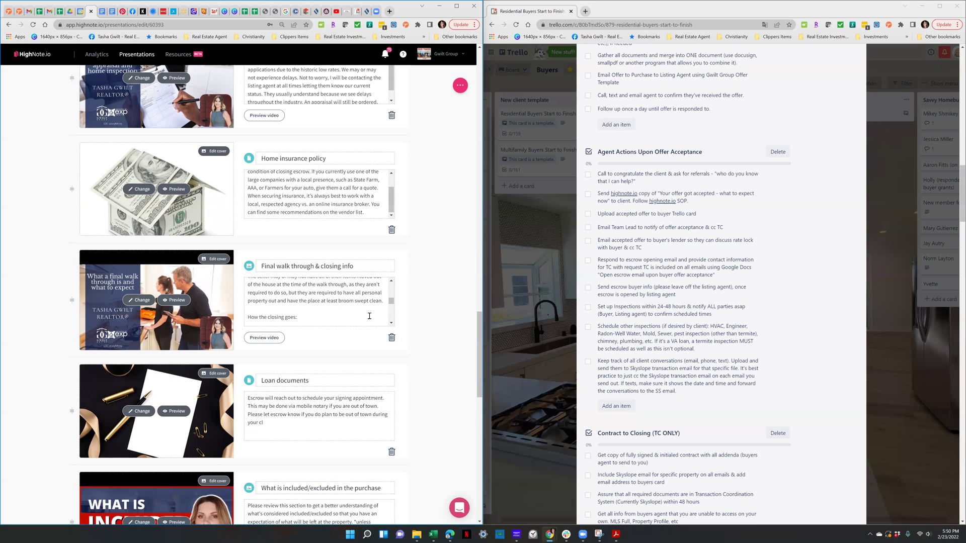
click(391, 323)
click(391, 324)
click(391, 324)
click(391, 324)
click(391, 324)
click(391, 323)
click(391, 324)
click(390, 323)
click(390, 323)
click(391, 324)
click(391, 323)
click(391, 324)
click(391, 323)
click(391, 324)
click(391, 324)
click(391, 324)
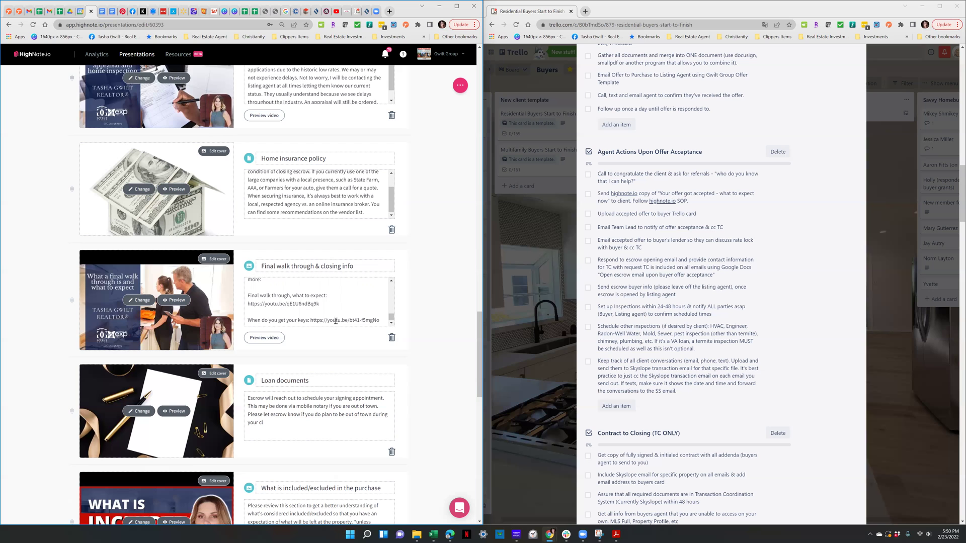
scroll(340, 364, down, 2)
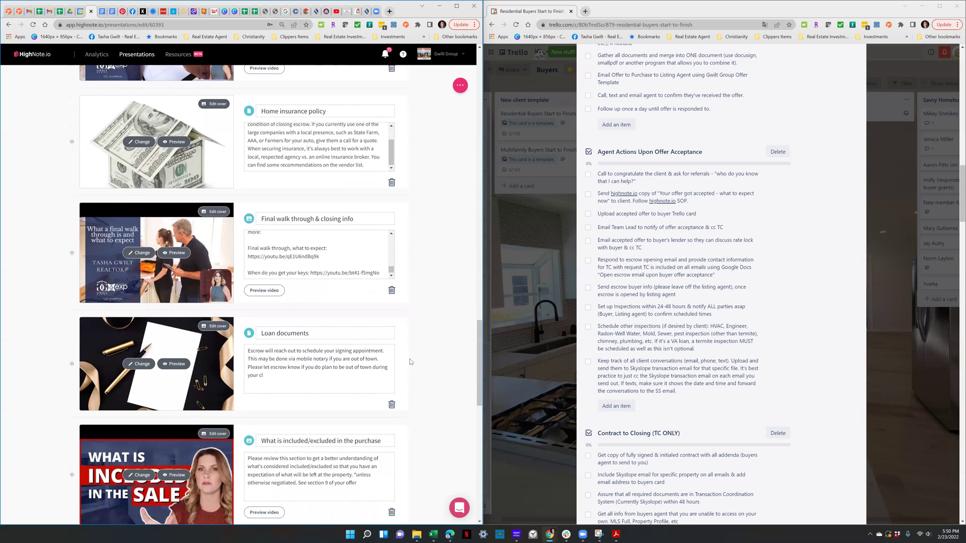
scroll(412, 357, down, 1)
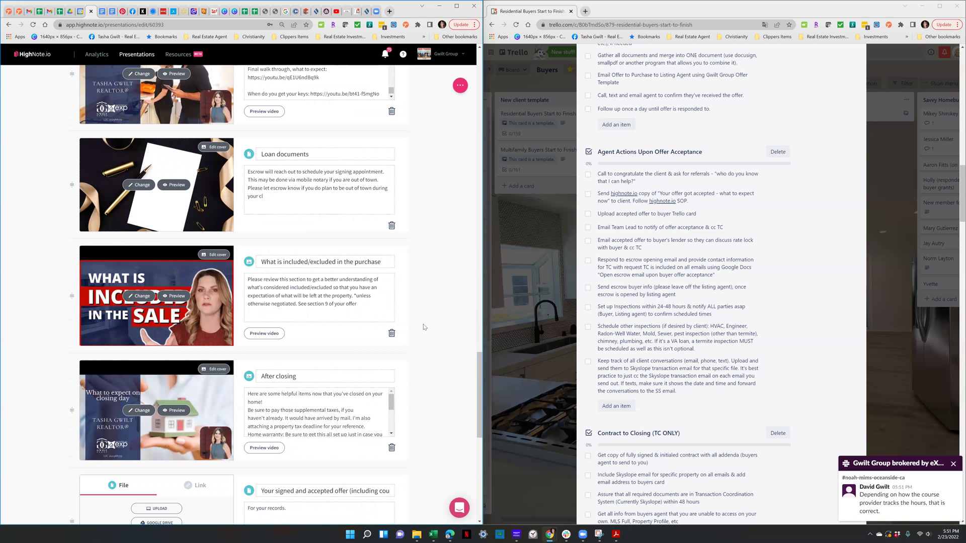
scroll(358, 348, down, 1)
scroll(325, 261, down, 1)
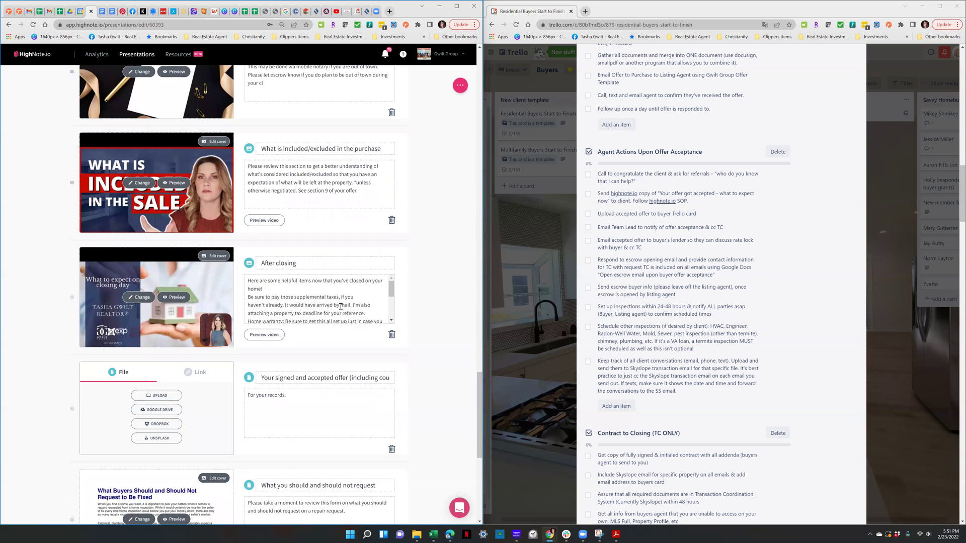
scroll(364, 295, down, 1)
scroll(366, 298, down, 3)
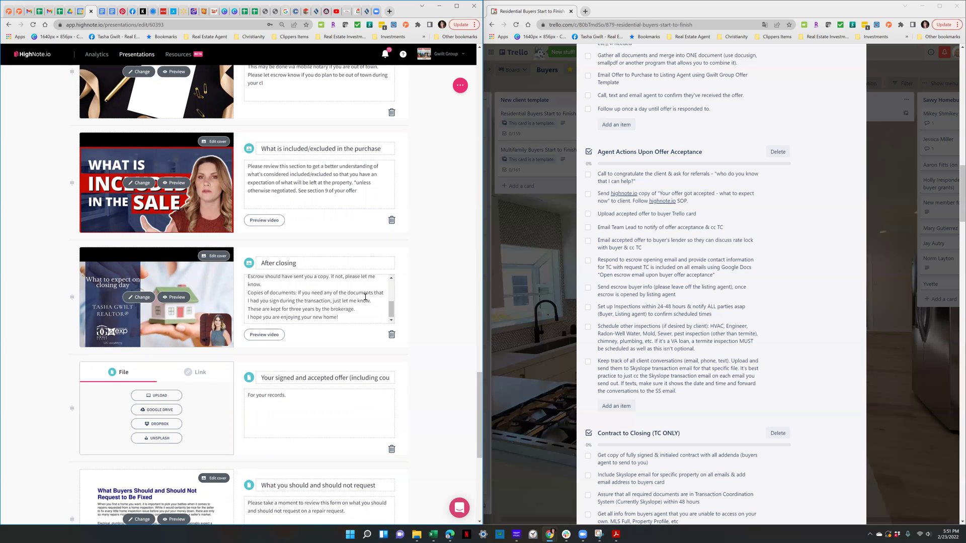
scroll(427, 355, down, 2)
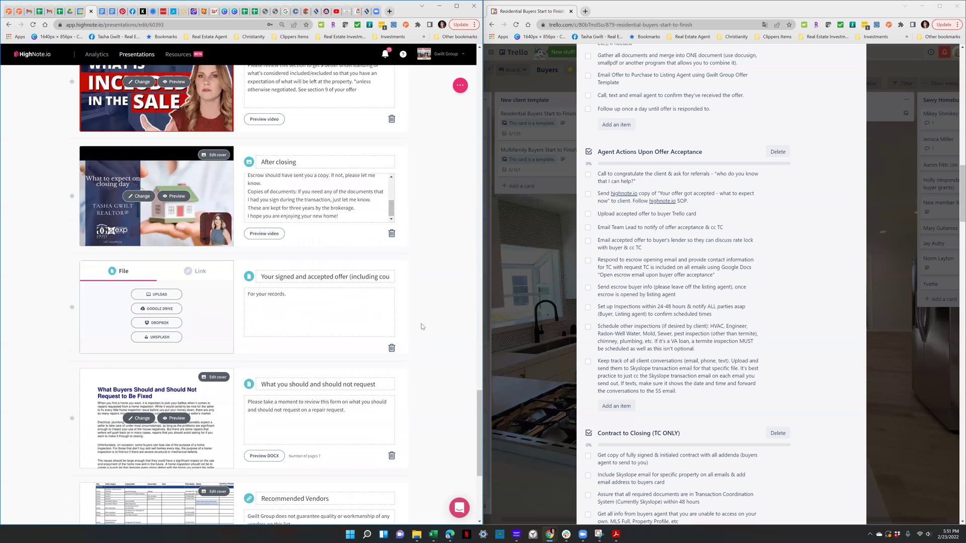
scroll(316, 277, down, 1)
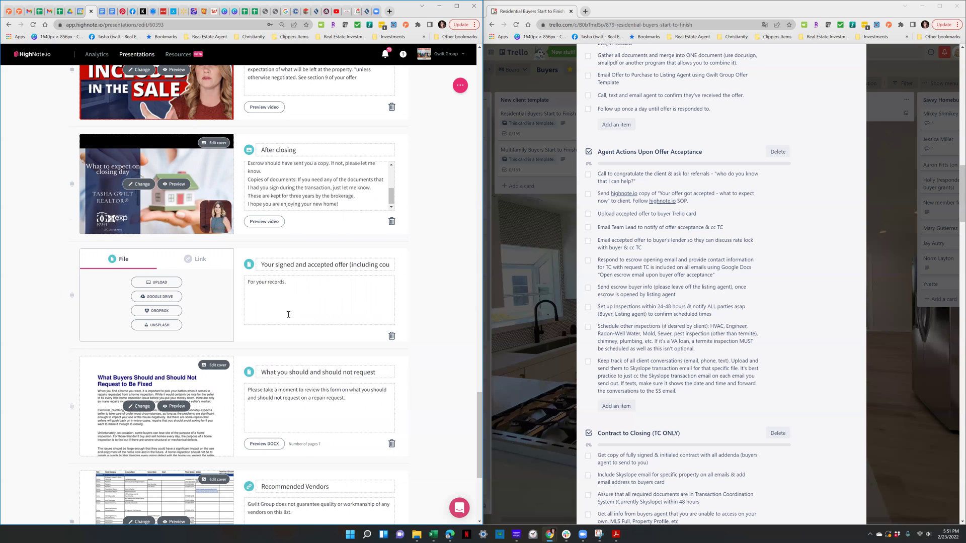
scroll(288, 314, down, 2)
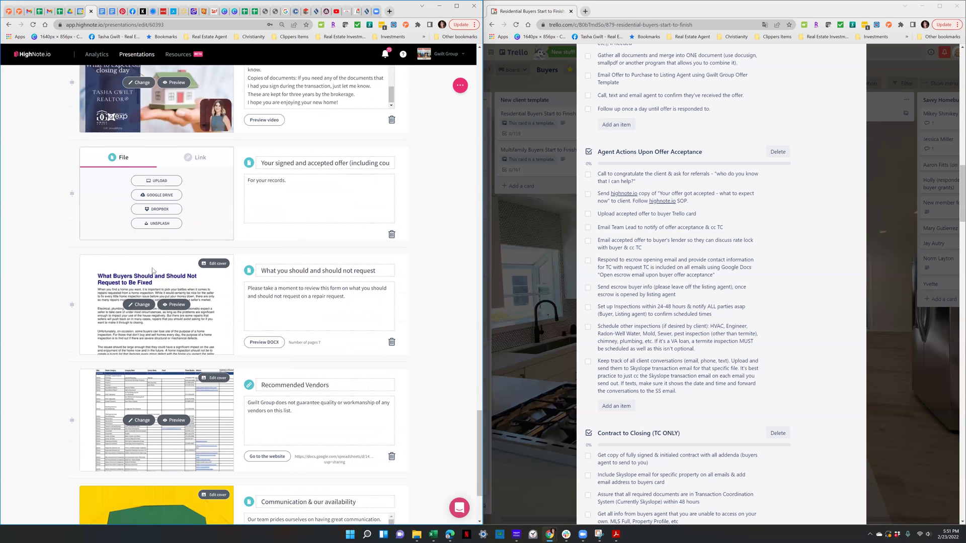
scroll(311, 349, down, 2)
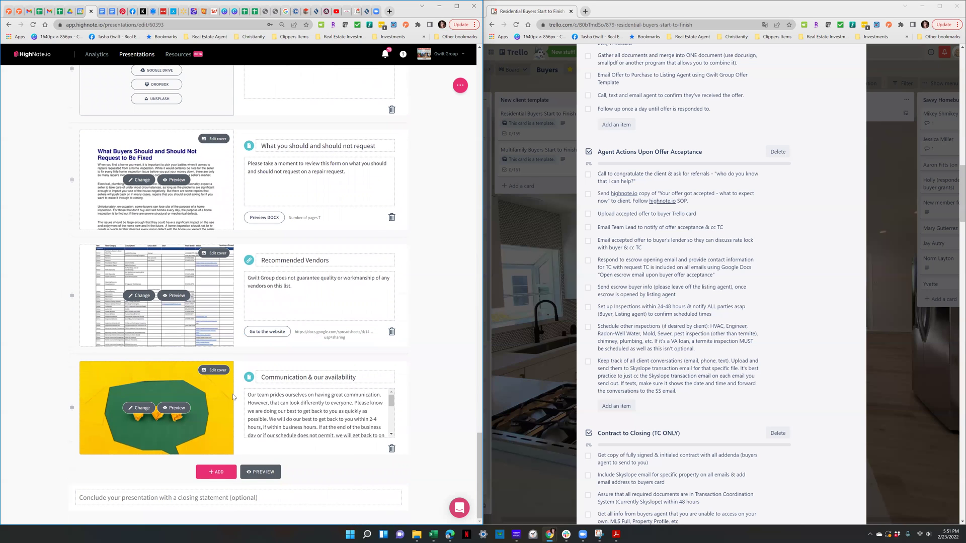
scroll(318, 410, down, 3)
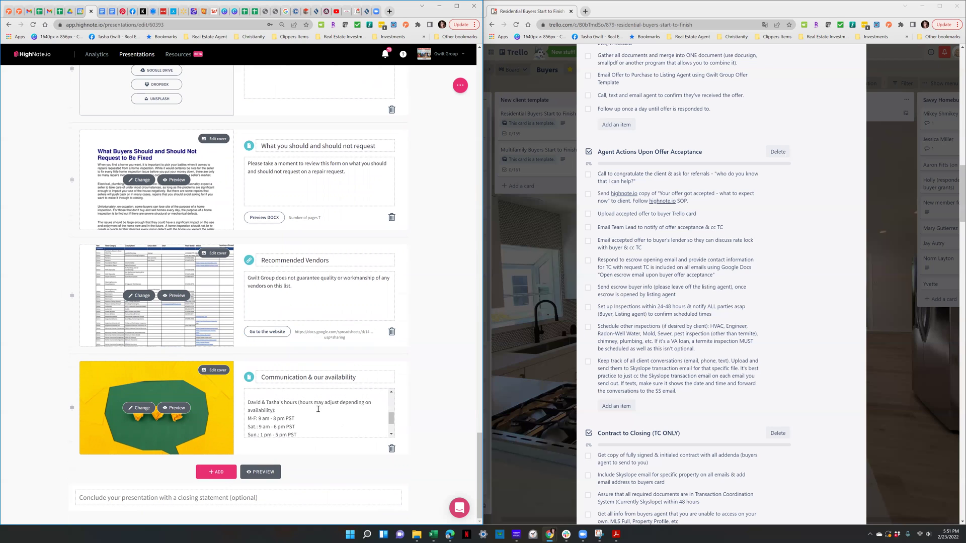
scroll(318, 409, down, 2)
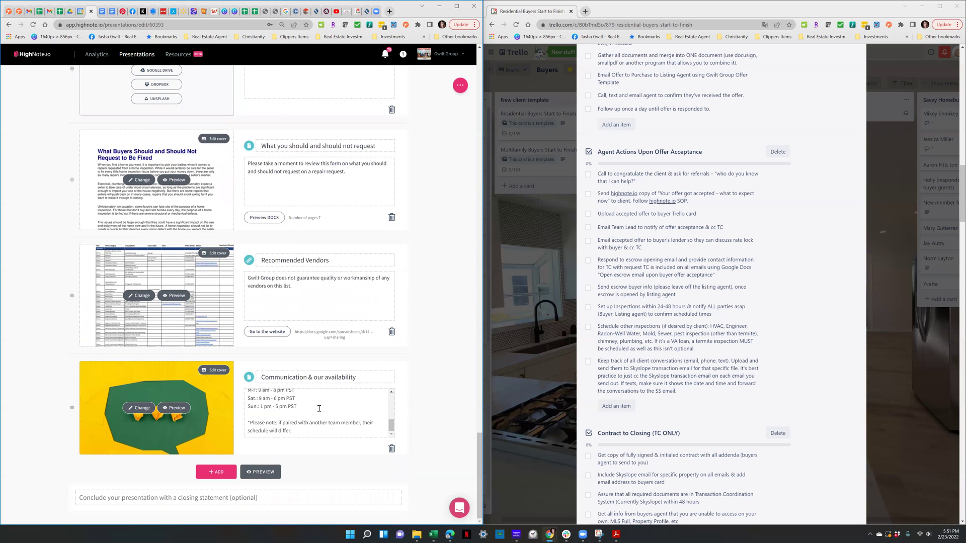
scroll(319, 408, up, 3)
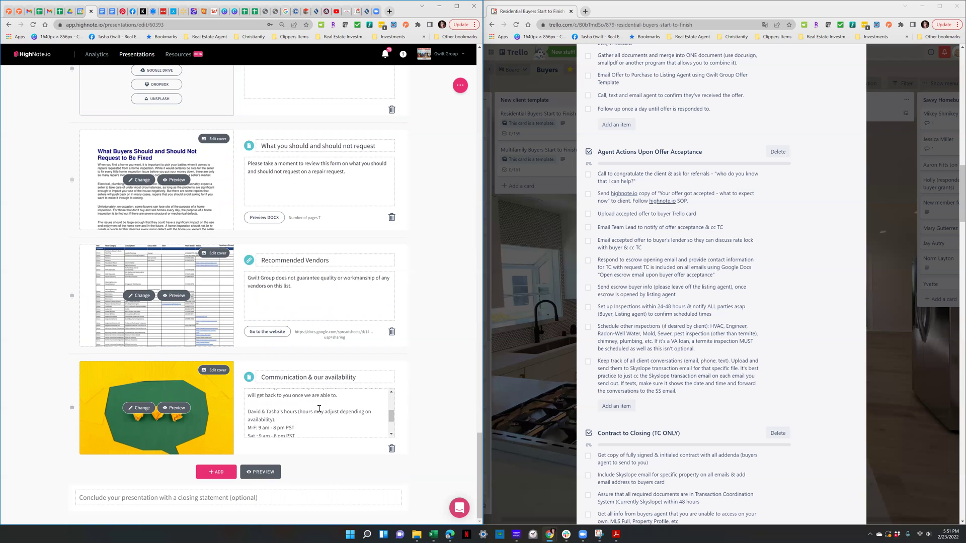
scroll(319, 408, up, 2)
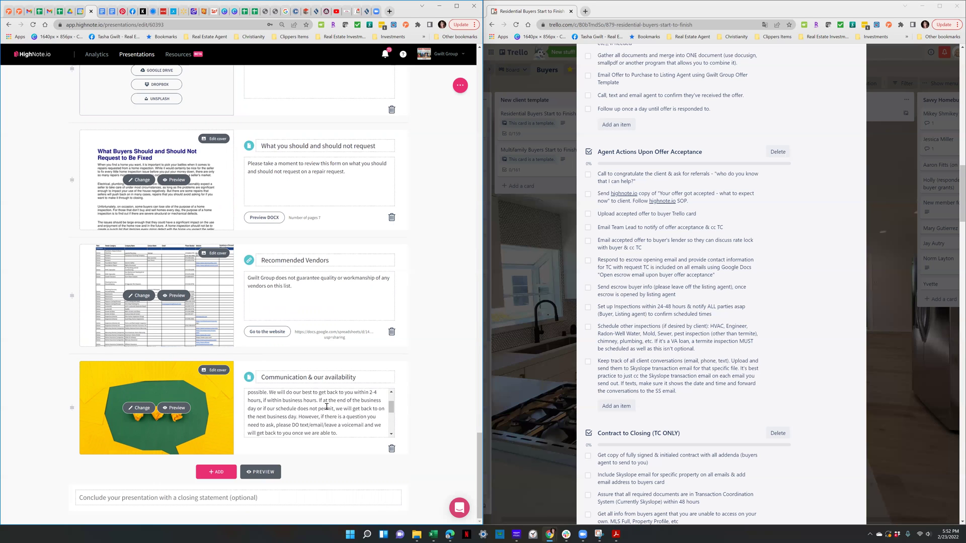
scroll(327, 406, down, 2)
scroll(334, 404, up, 3)
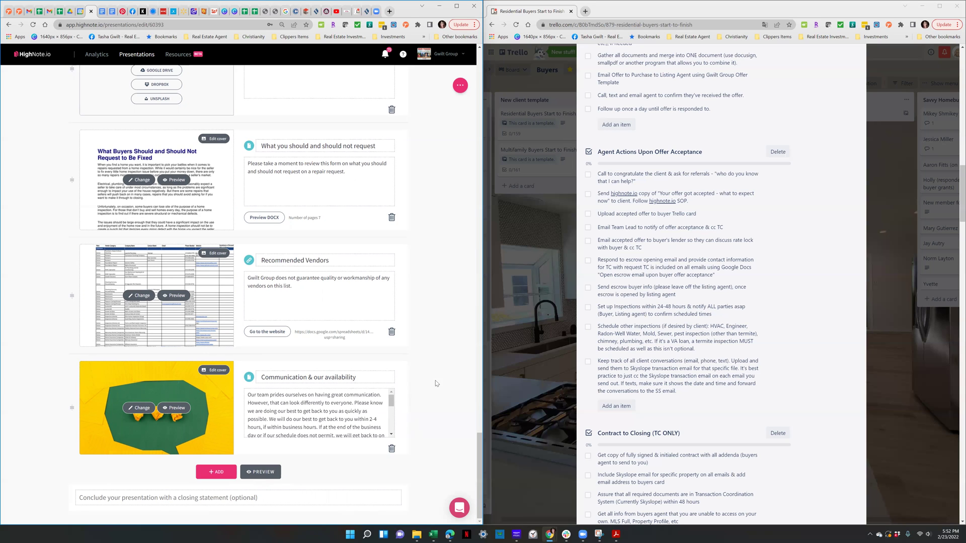
scroll(436, 374, up, 2)
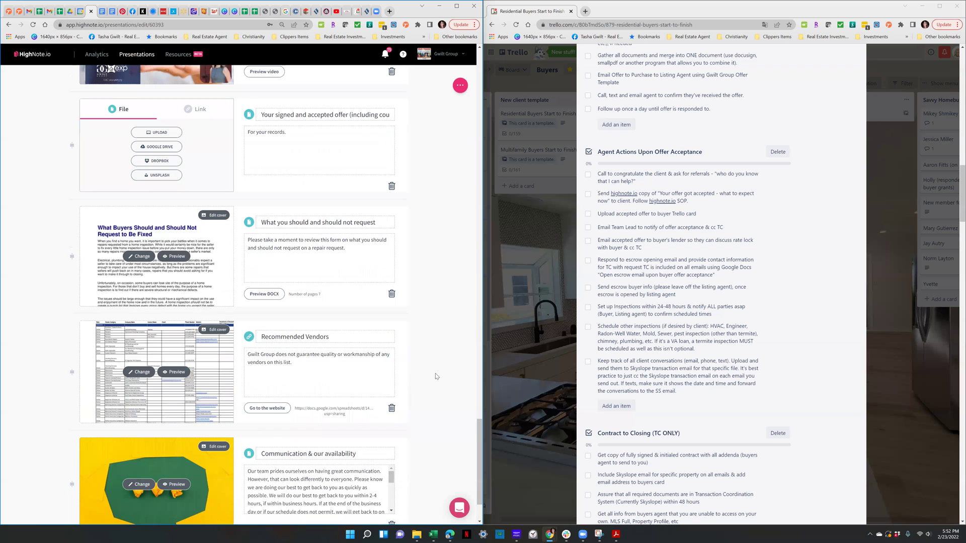
scroll(438, 380, up, 15)
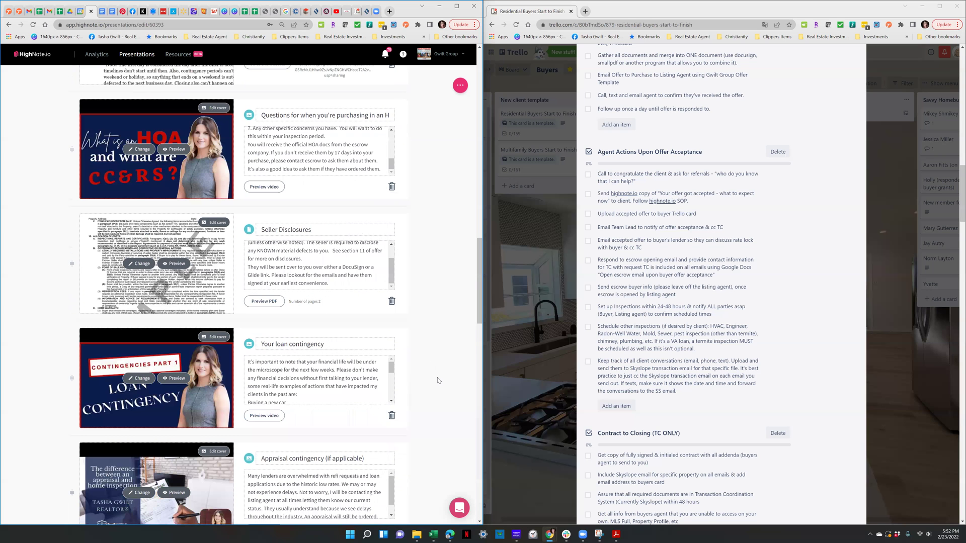
scroll(192, 371, up, 15)
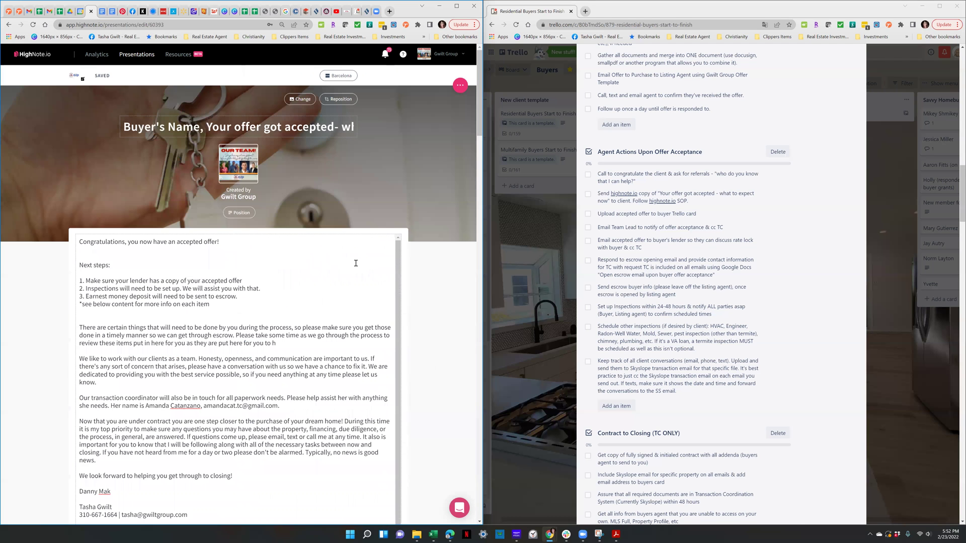
scroll(344, 249, down, 3)
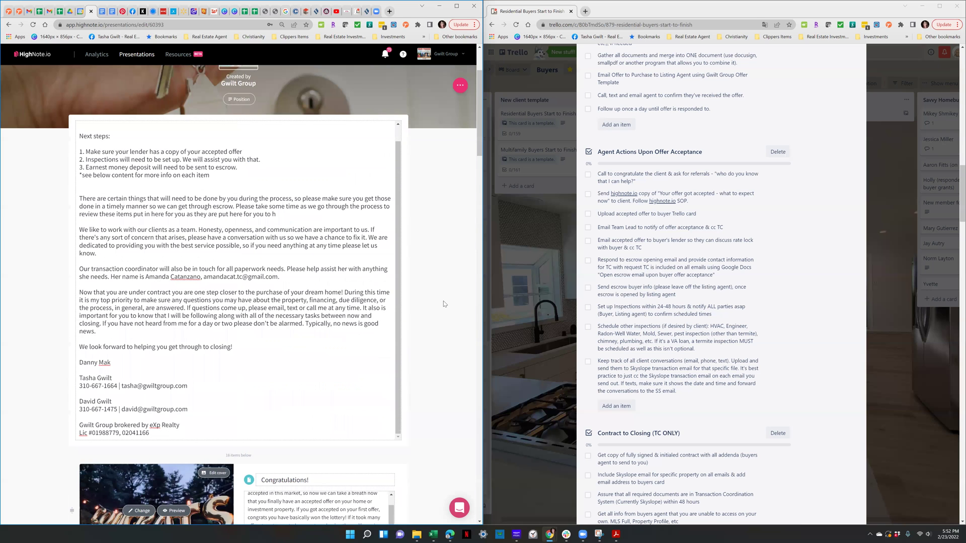
scroll(443, 301, down, 9)
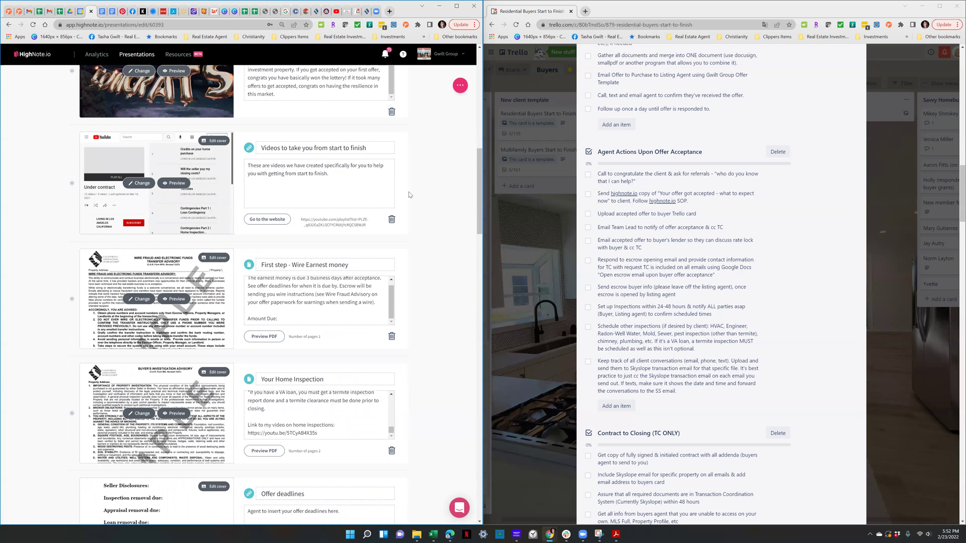
scroll(447, 281, down, 2)
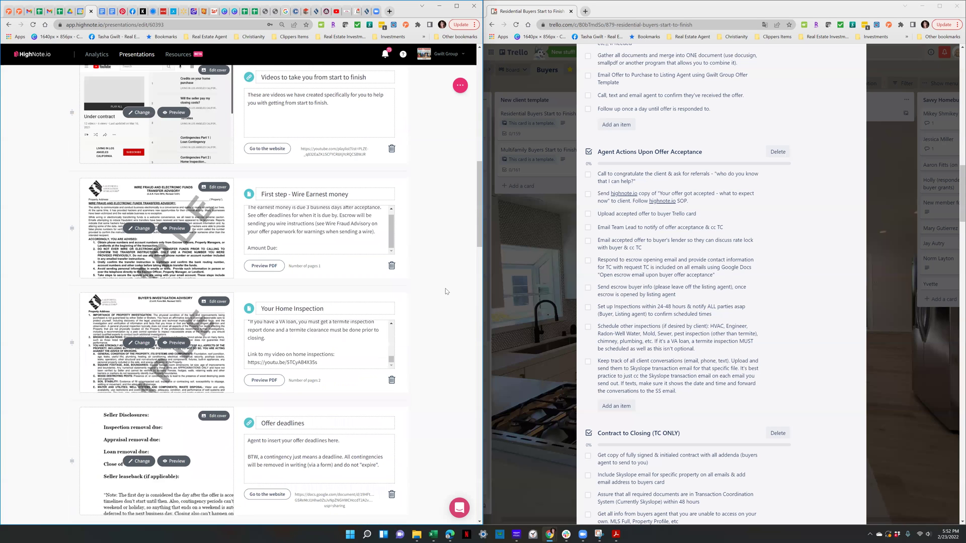
scroll(446, 291, down, 15)
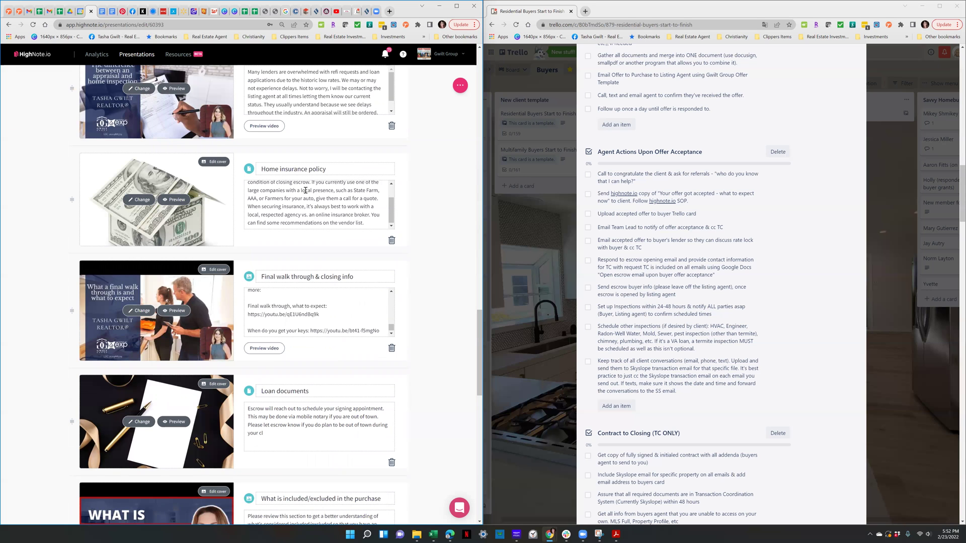
scroll(305, 190, up, 2)
scroll(422, 203, up, 1)
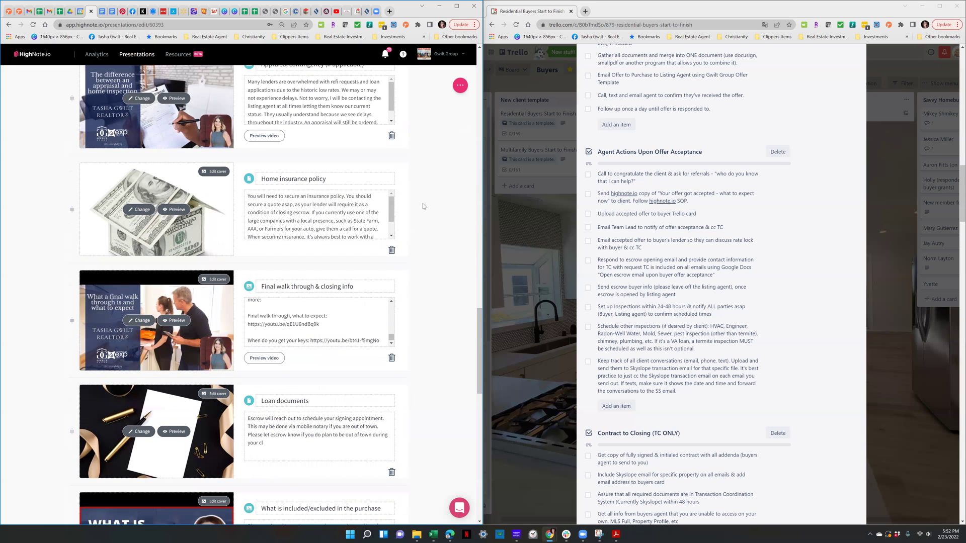